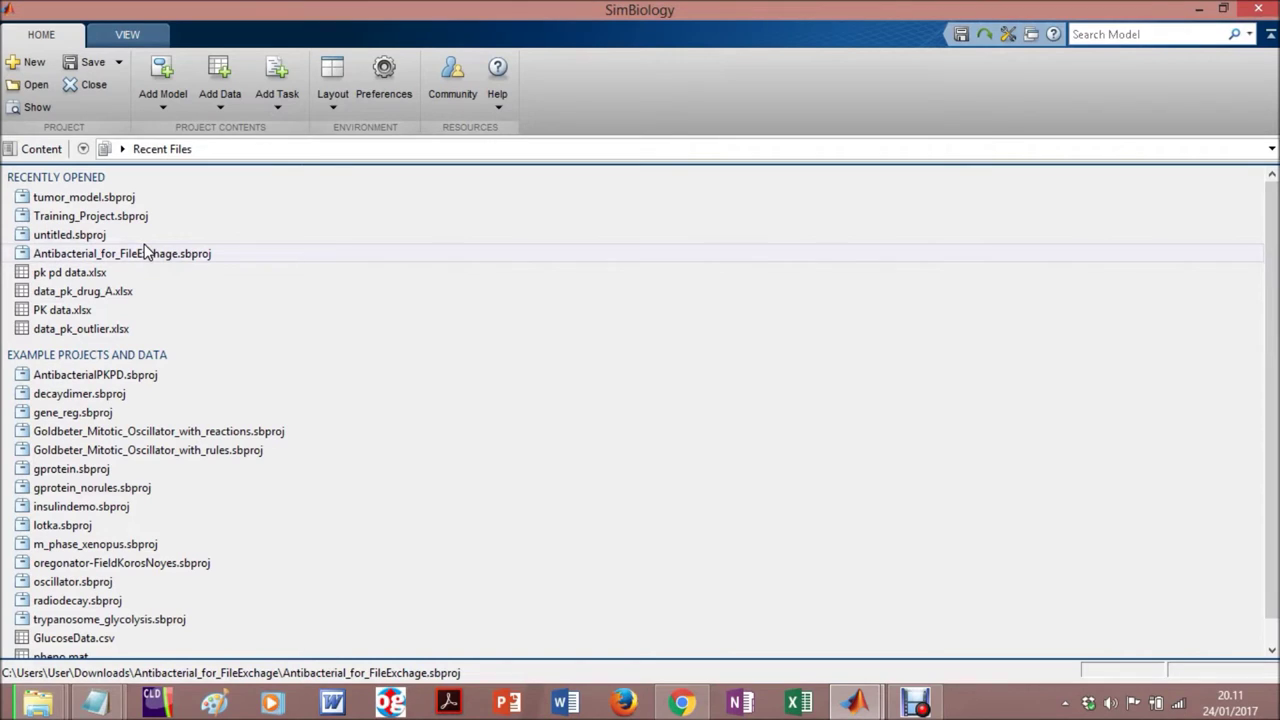
{"action": "left_click", "coordinate": [141, 251]}
{"action": "left_click", "coordinate": [28, 64]}
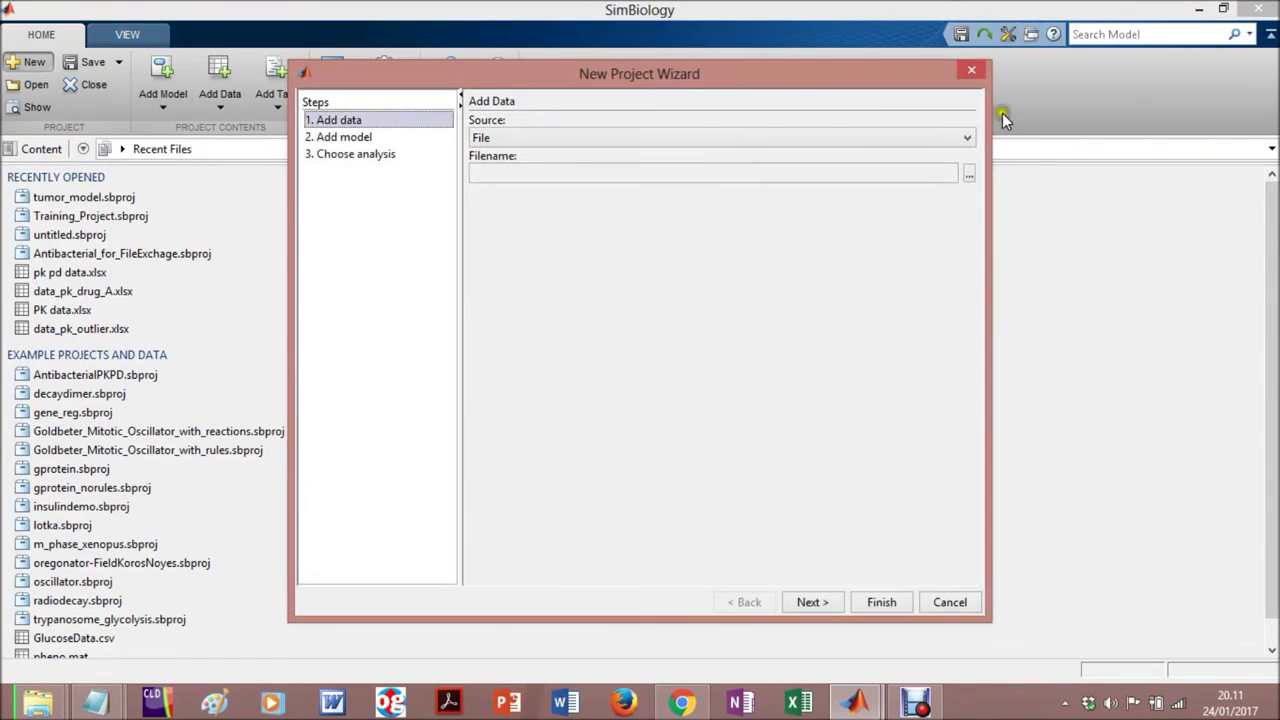
{"action": "left_click", "coordinate": [968, 69]}
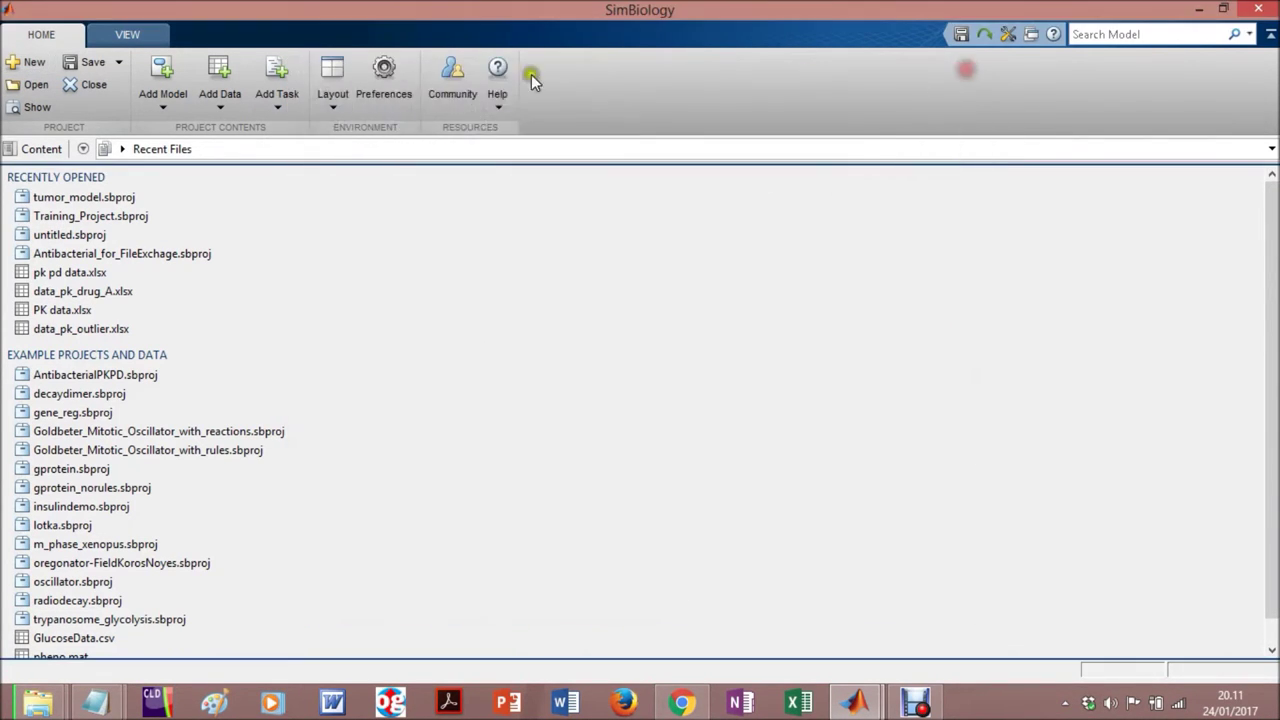
- Load the one-compartment PK library model with first-order dosing and Linear {Clearance, Volume} elimination
{"action": "left_click", "coordinate": [166, 114]}
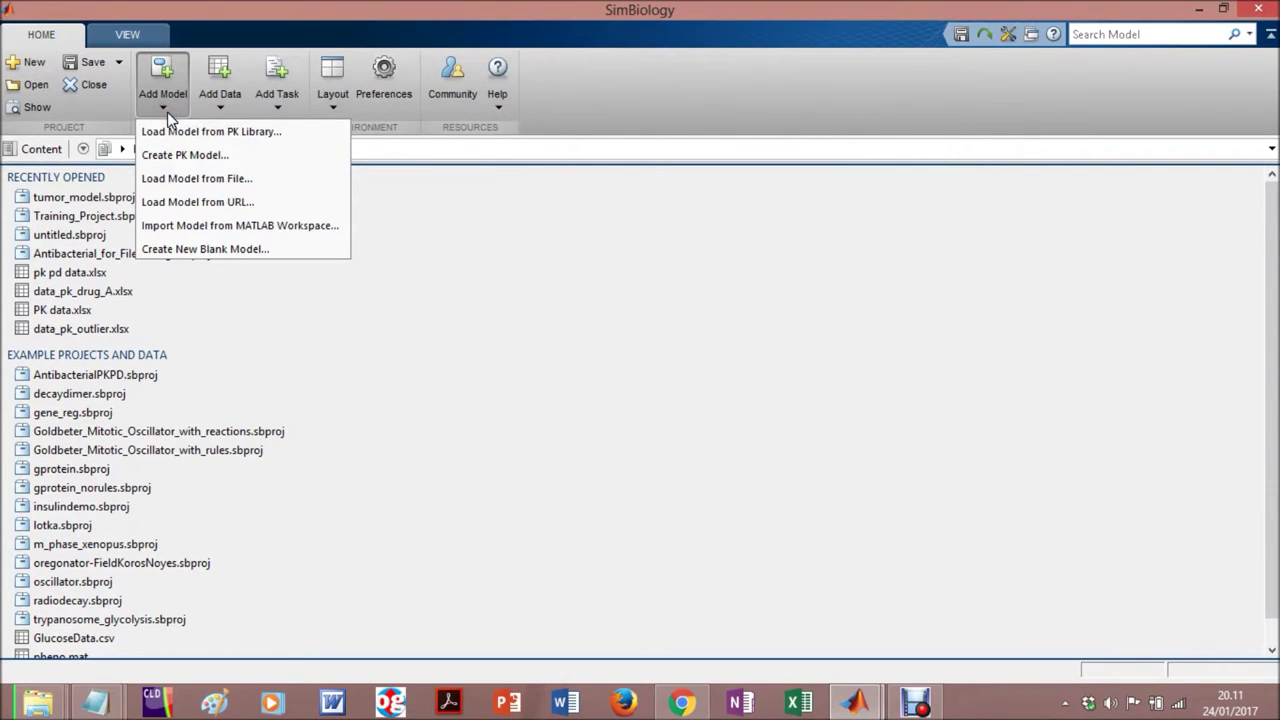
{"action": "left_click", "coordinate": [268, 139]}
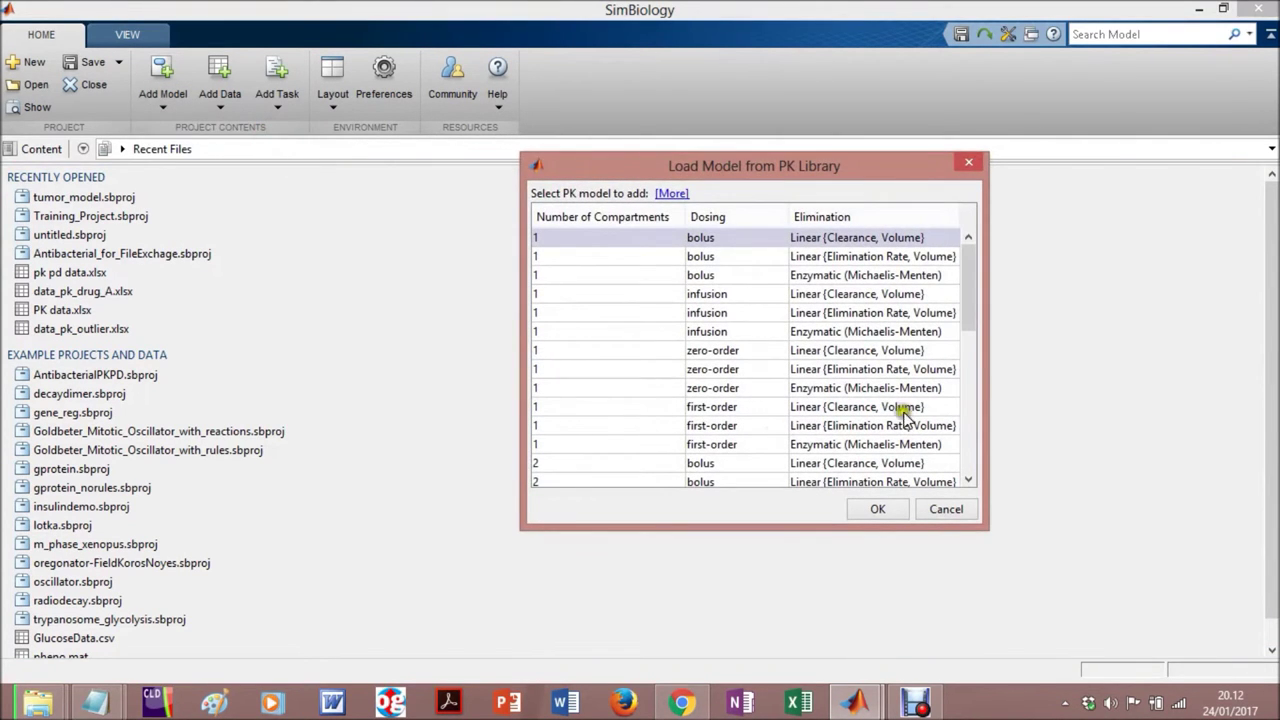
{"action": "left_click_drag", "start_coordinate": [968, 280], "coordinate": [972, 356]}
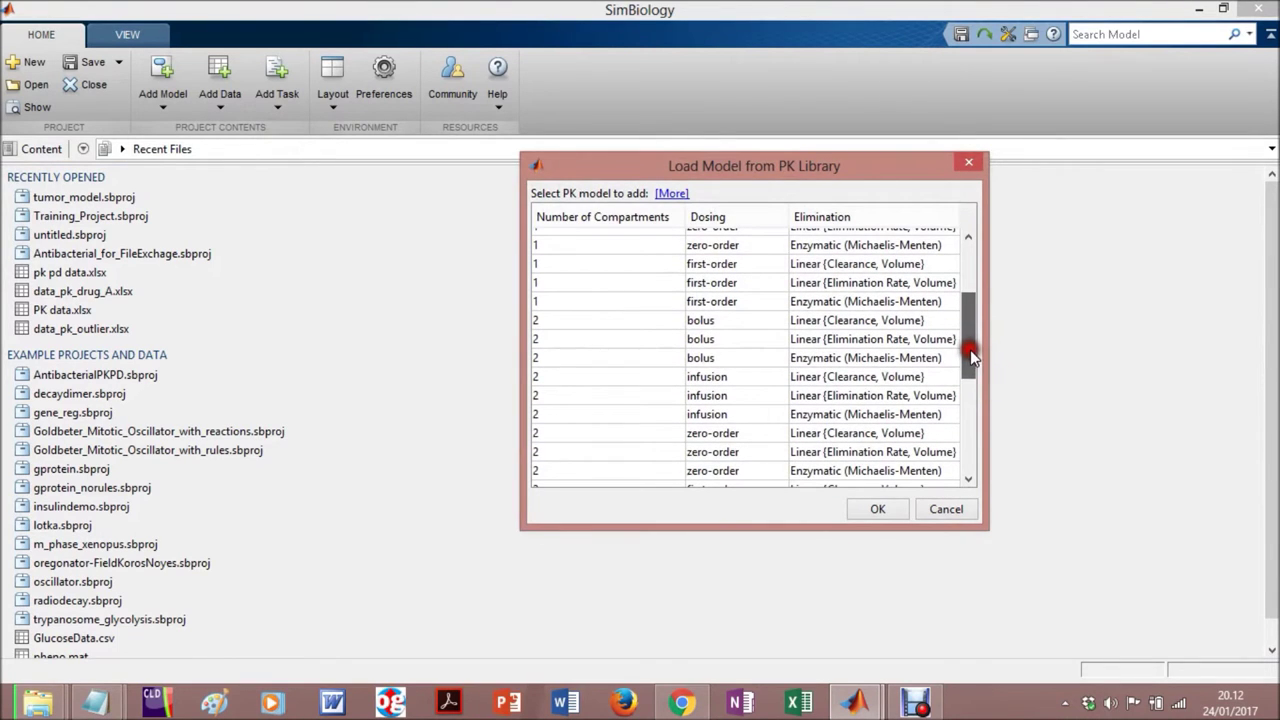
{"action": "left_click", "coordinate": [738, 265]}
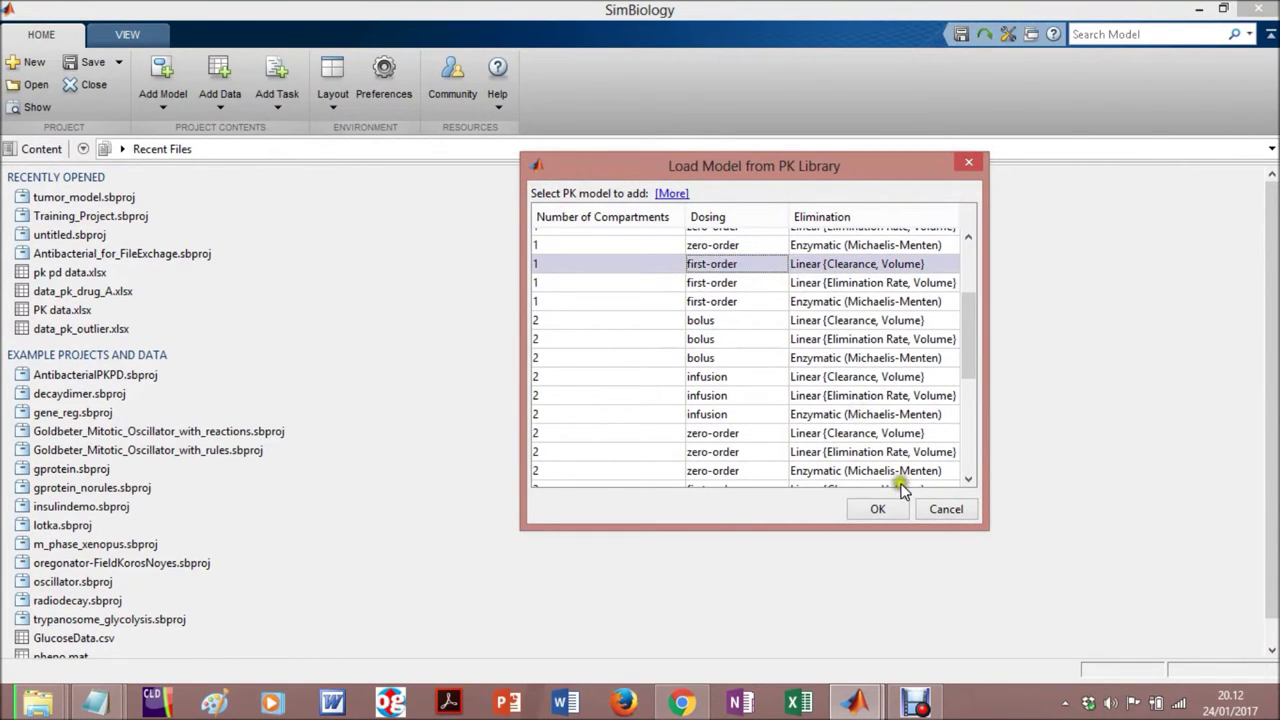
{"action": "left_click", "coordinate": [877, 508]}
{"action": "left_click", "coordinate": [588, 515]}
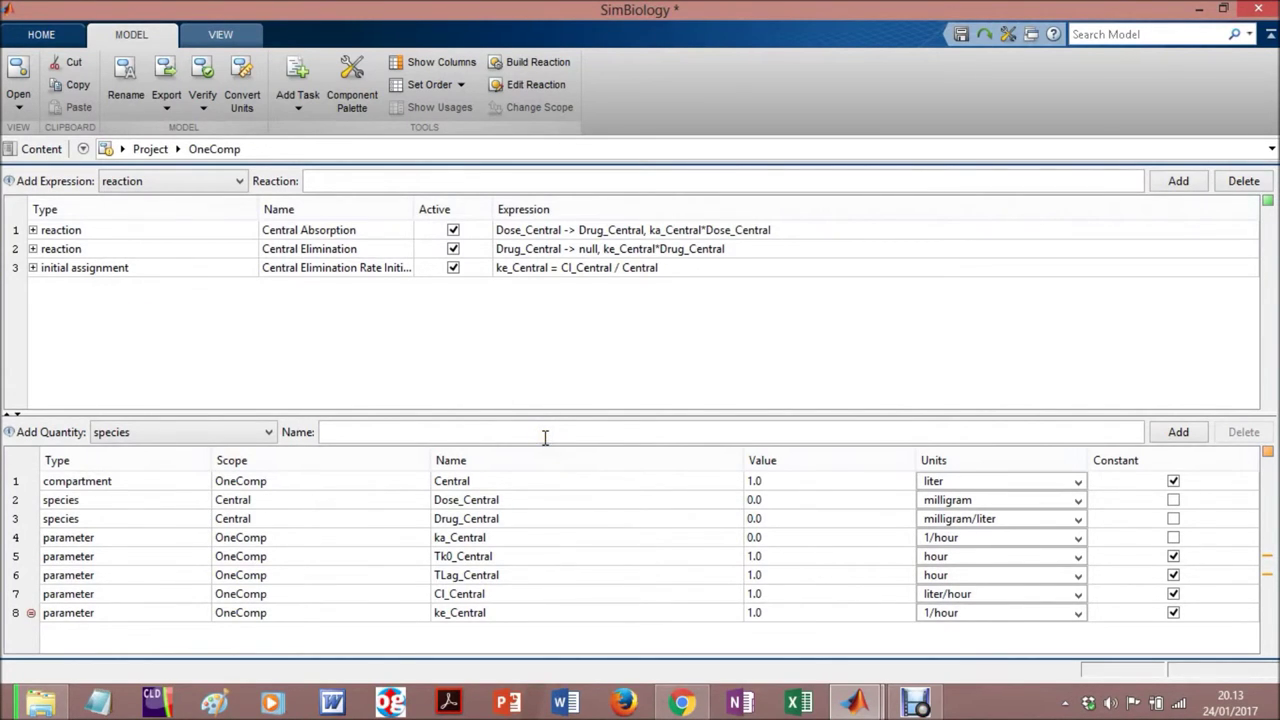
- Show the one-compartment model as a diagram and widen the diagram area
{"action": "left_click", "coordinate": [12, 116]}
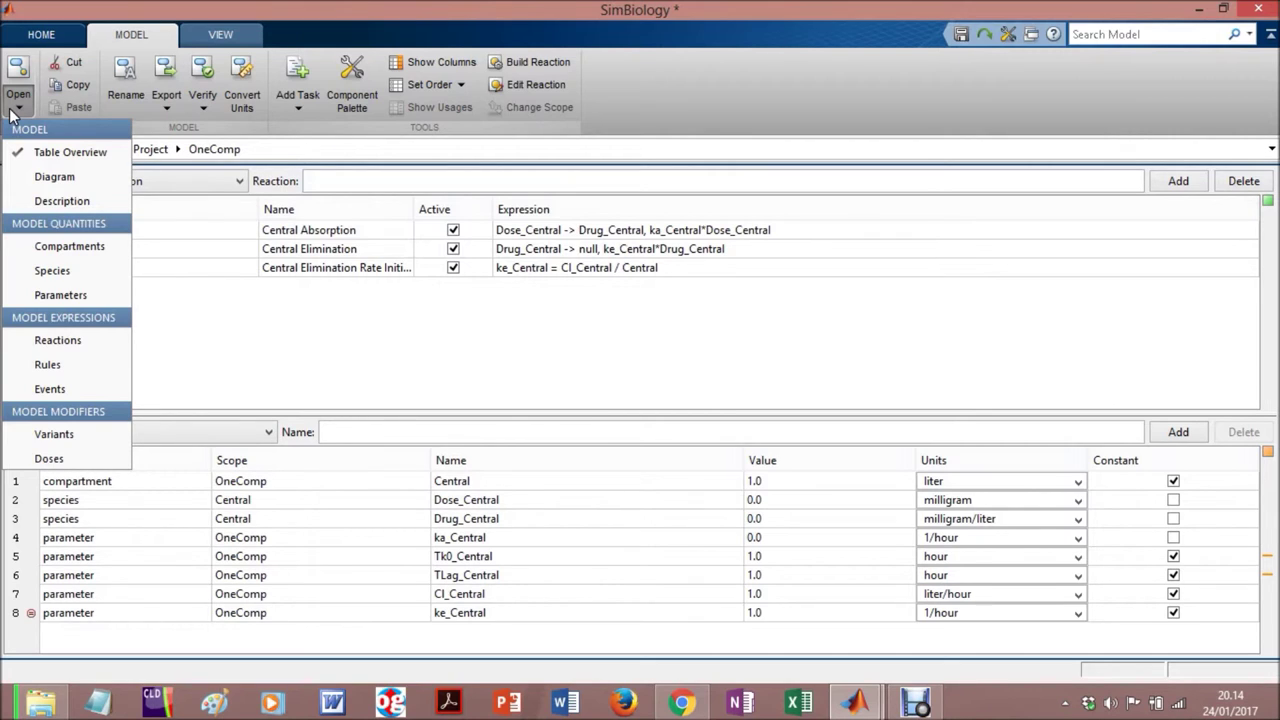
{"action": "left_click", "coordinate": [80, 177]}
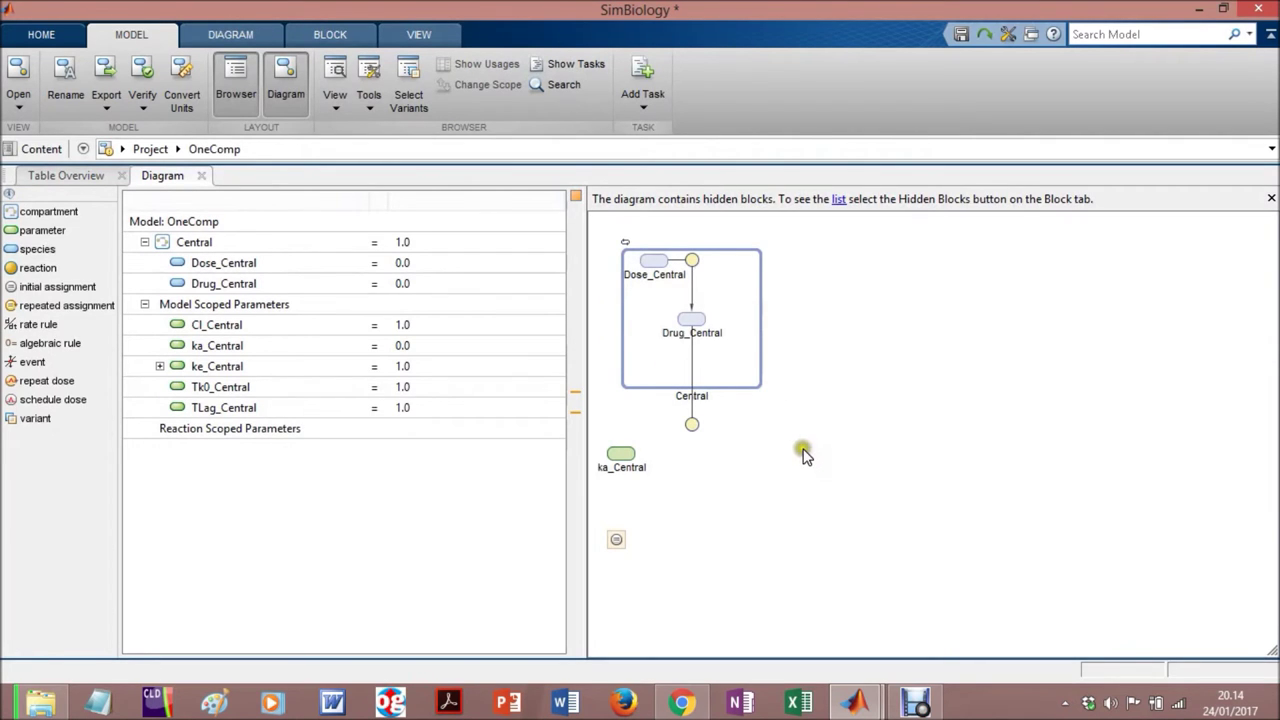
{"action": "left_click_drag", "start_coordinate": [578, 400], "coordinate": [417, 376]}
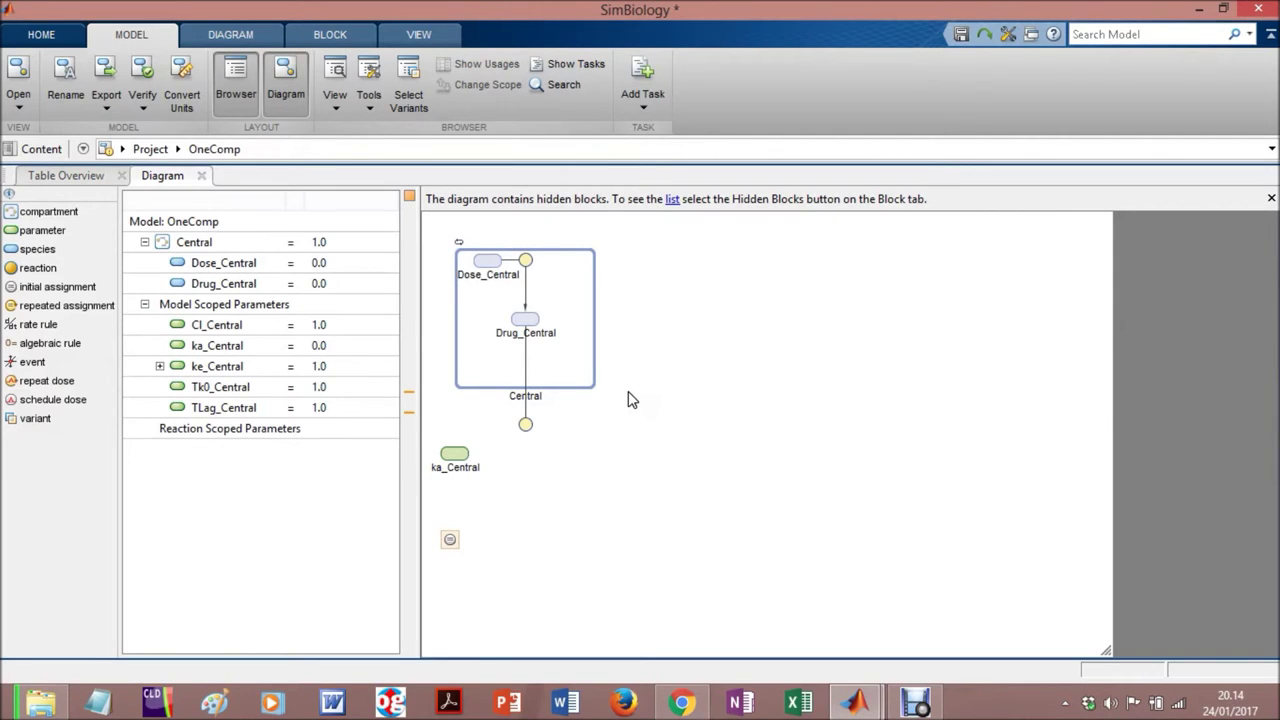
{"action": "left_click", "coordinate": [668, 436]}
- Inspect the properties of the Dose_Central species in the diagram and close them
{"action": "left_click", "coordinate": [486, 263]}
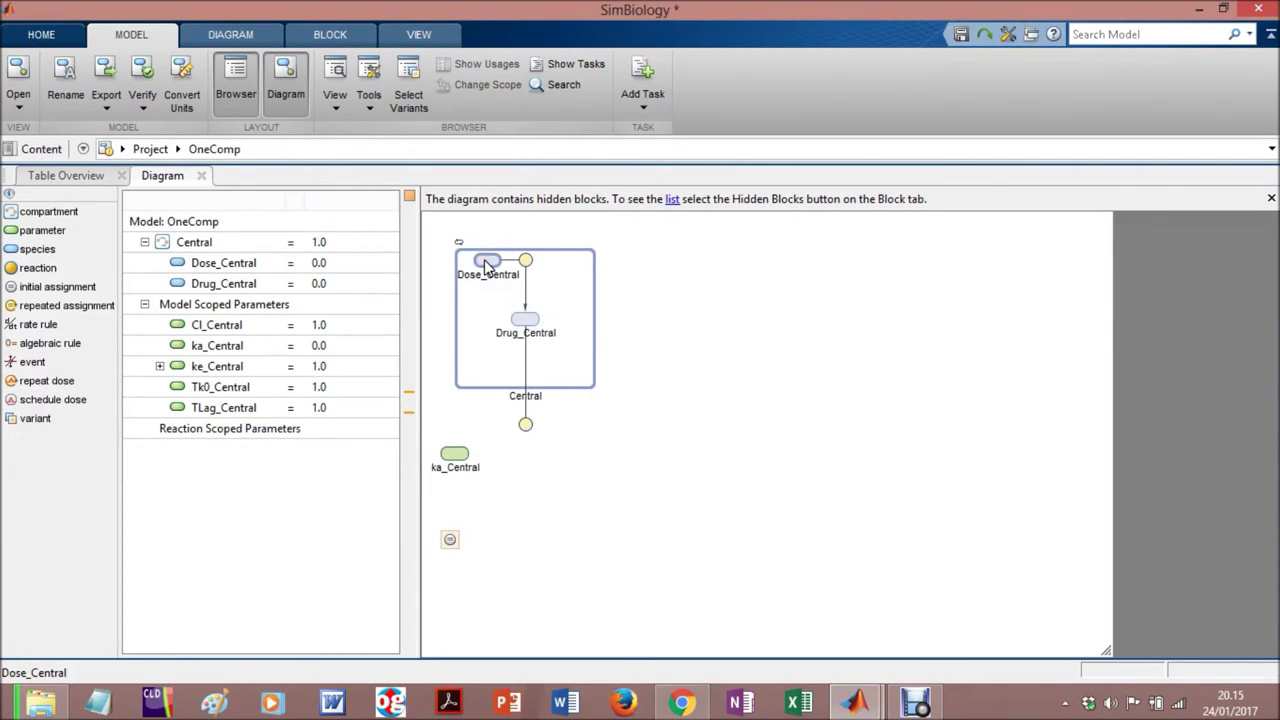
{"action": "left_click", "coordinate": [485, 261]}
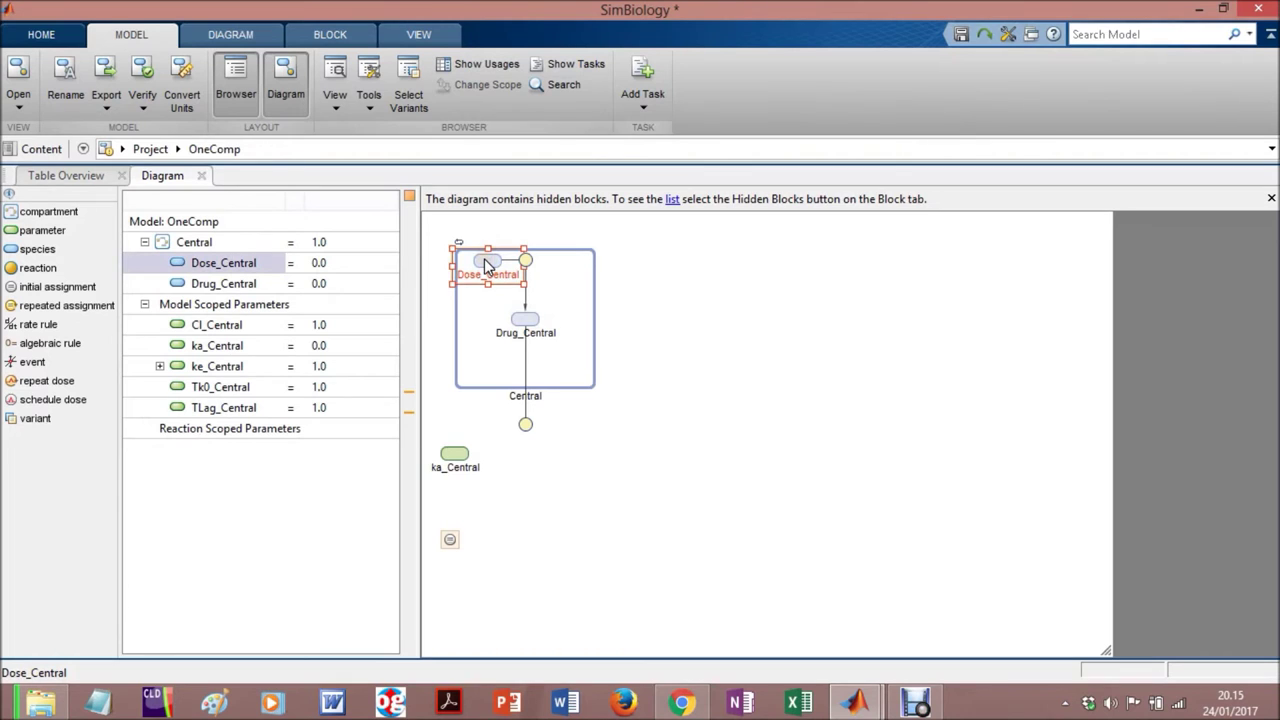
{"action": "double_click", "coordinate": [485, 262]}
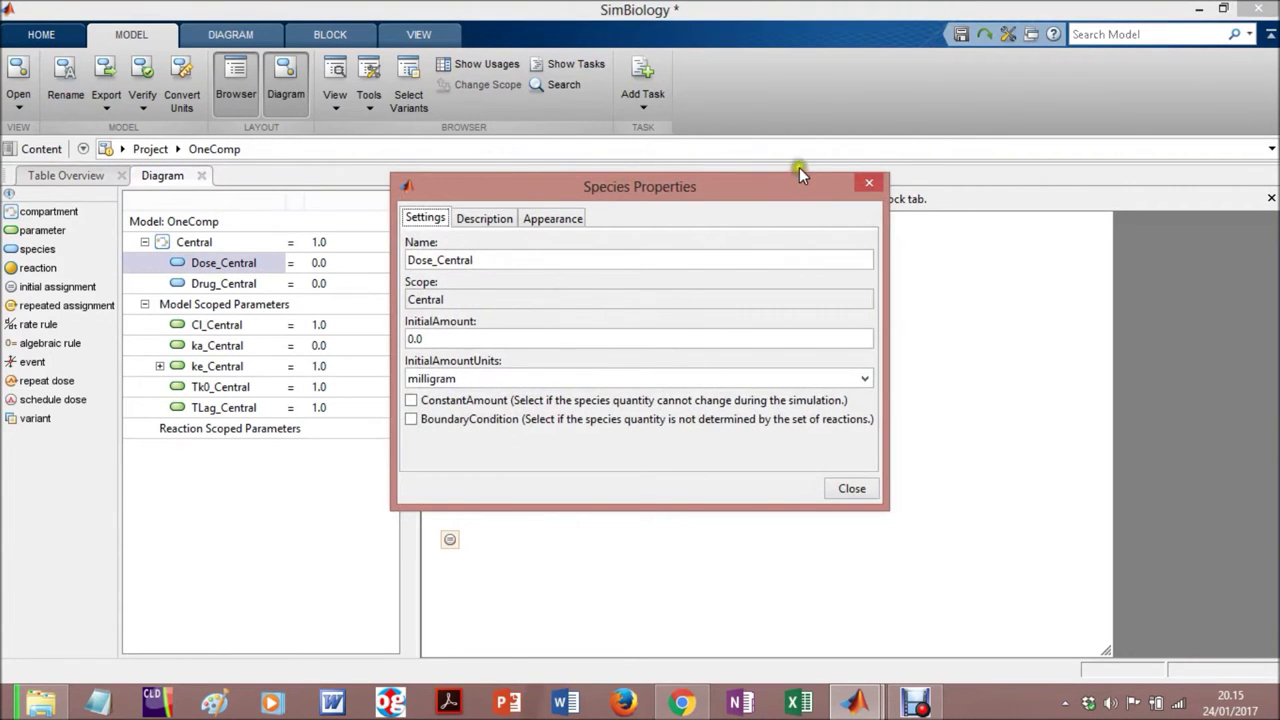
{"action": "left_click", "coordinate": [870, 182]}
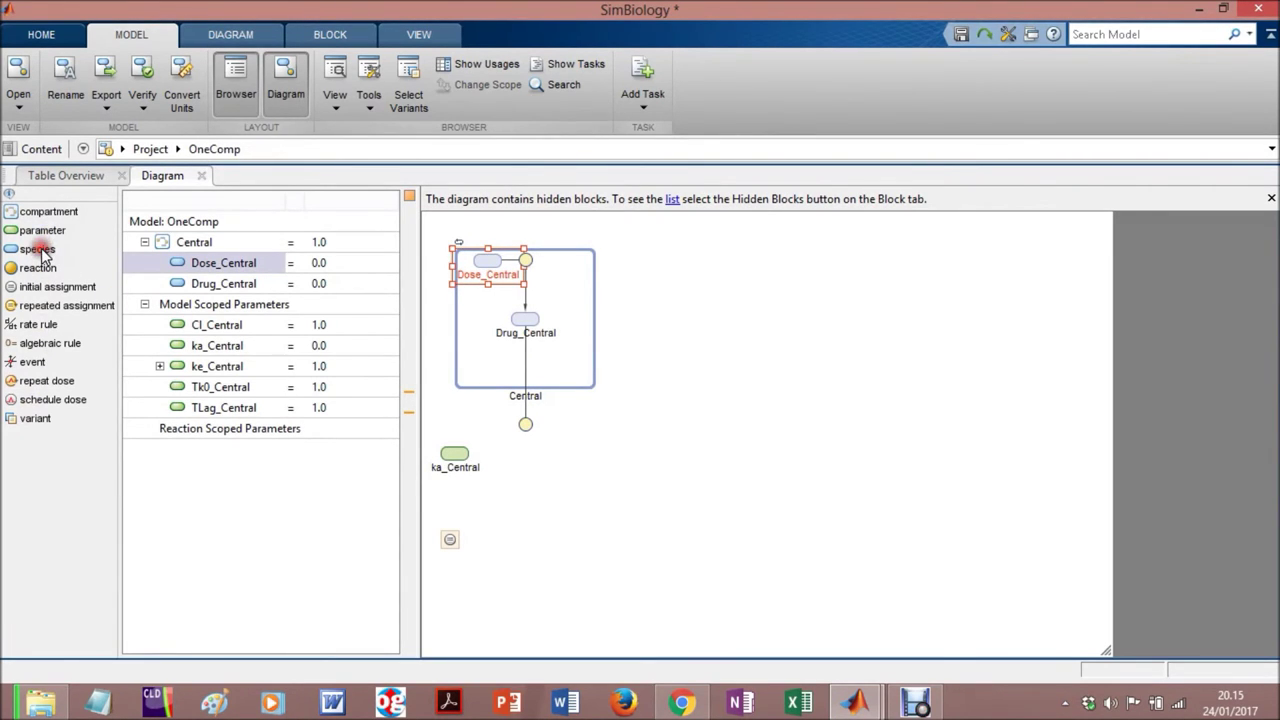
- Try to place a new species in the empty diagram area outside the Central compartment
{"action": "left_click", "coordinate": [463, 264]}
{"action": "left_click_drag", "start_coordinate": [45, 250], "coordinate": [758, 375]}
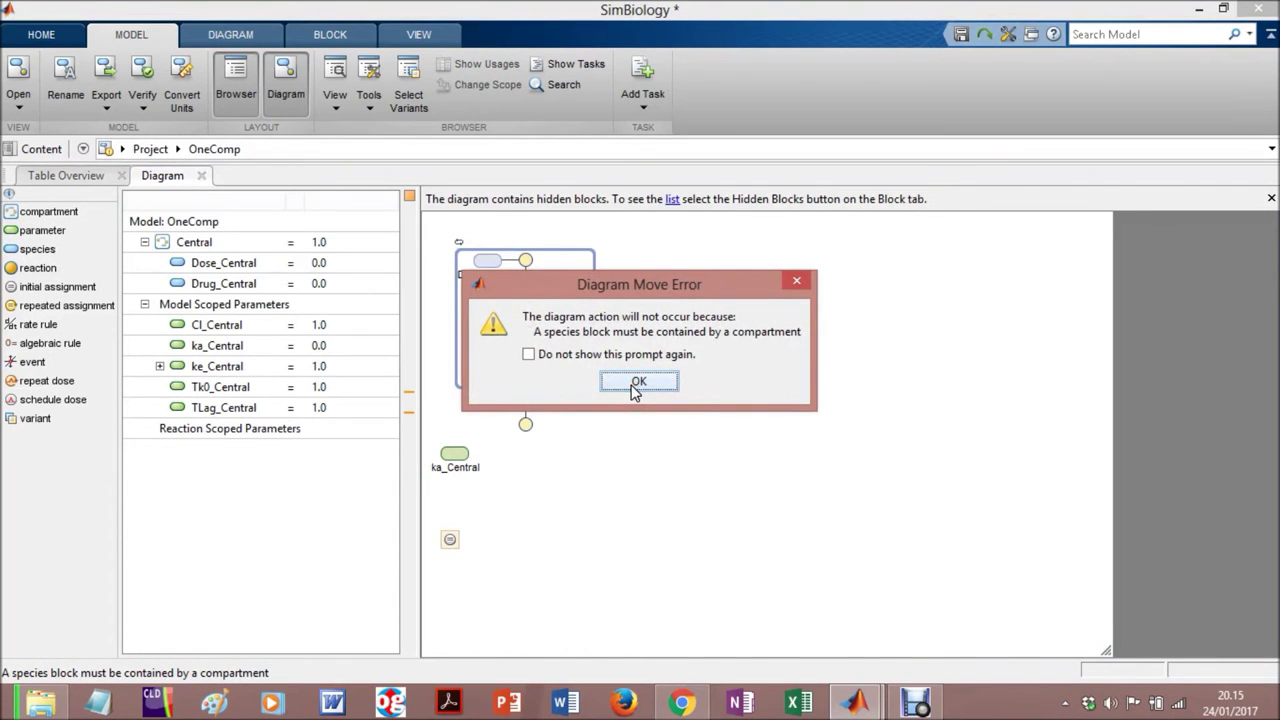
{"action": "left_click", "coordinate": [638, 382]}
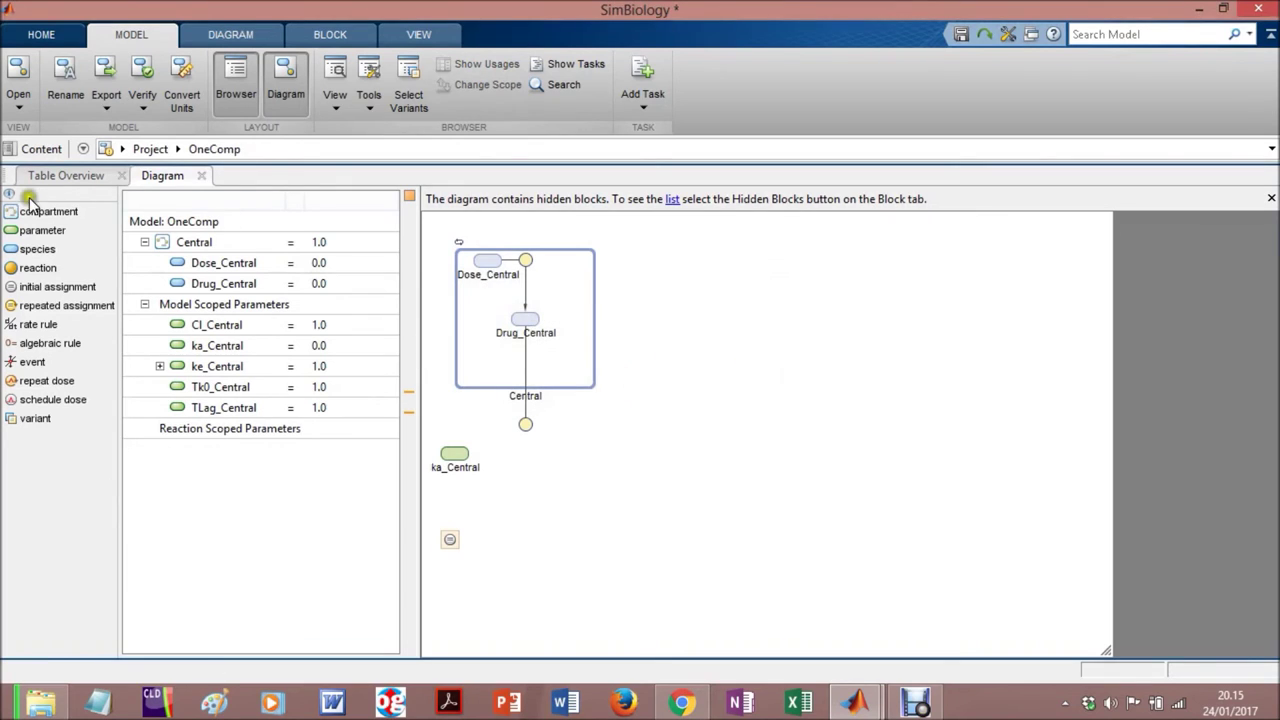
- Add a species inside the Central compartment and an enlarged second compartment beside it
{"action": "left_click_drag", "start_coordinate": [40, 249], "coordinate": [576, 376]}
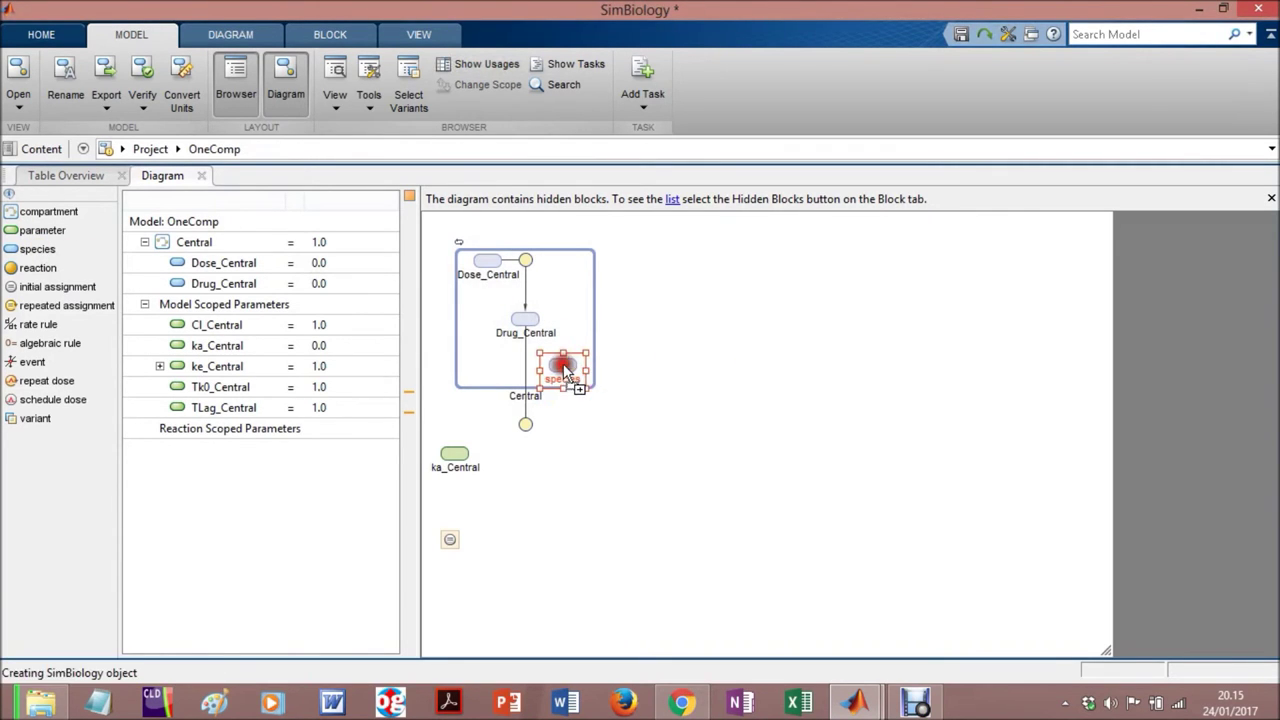
{"action": "left_click_drag", "start_coordinate": [50, 212], "coordinate": [748, 294]}
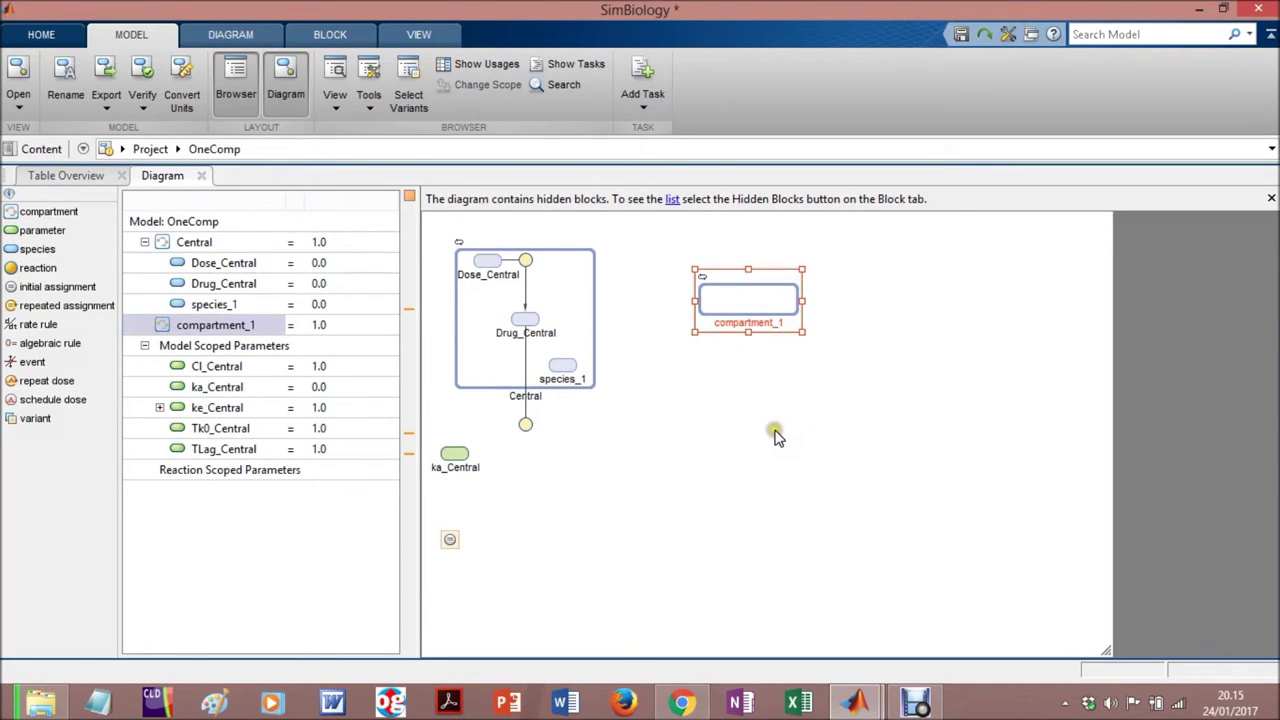
{"action": "left_click_drag", "start_coordinate": [802, 331], "coordinate": [838, 410]}
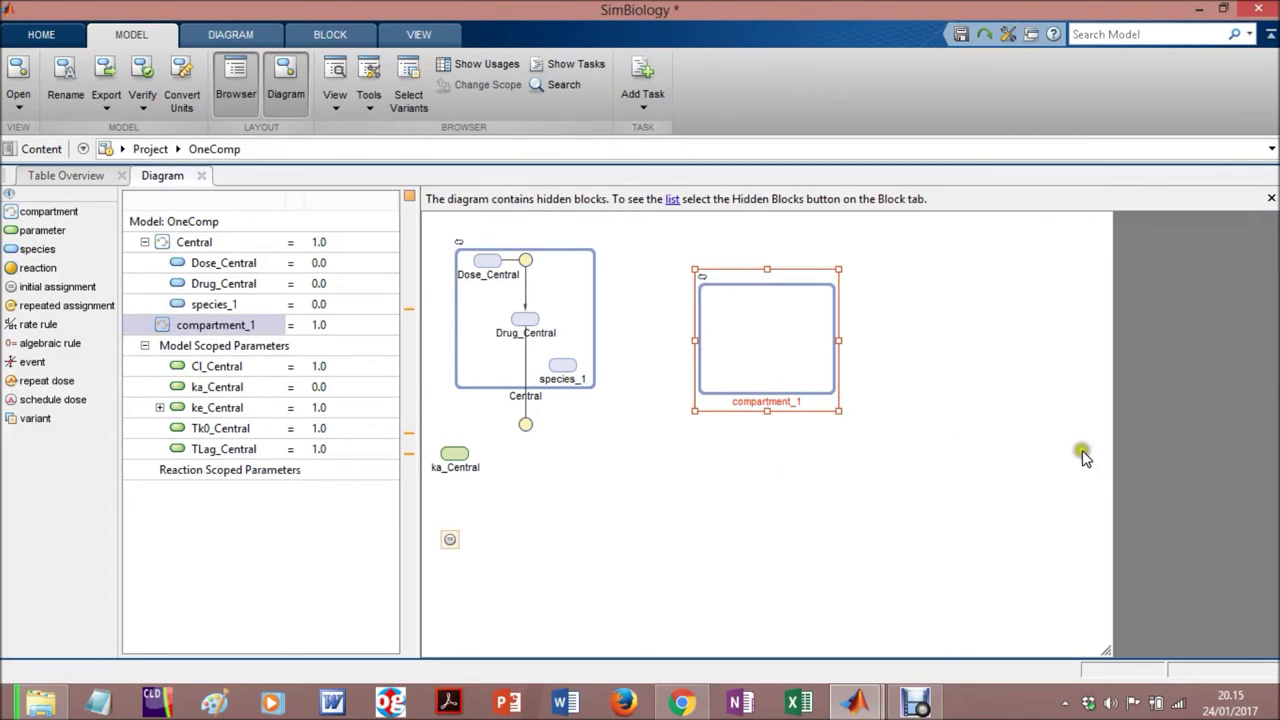
{"action": "left_click", "coordinate": [932, 444]}
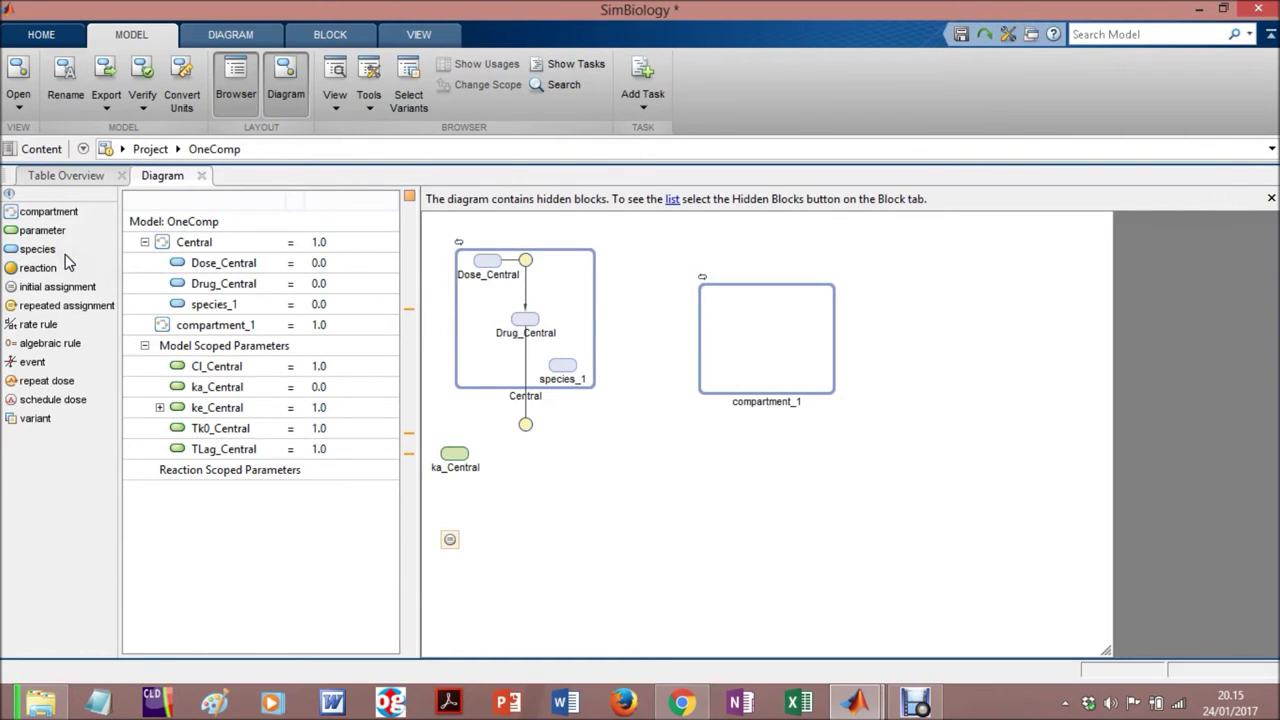
{"action": "left_click_drag", "start_coordinate": [30, 262], "coordinate": [785, 352]}
- Close the diagram and remove the OneComp model from the project
{"action": "left_click", "coordinate": [201, 175]}
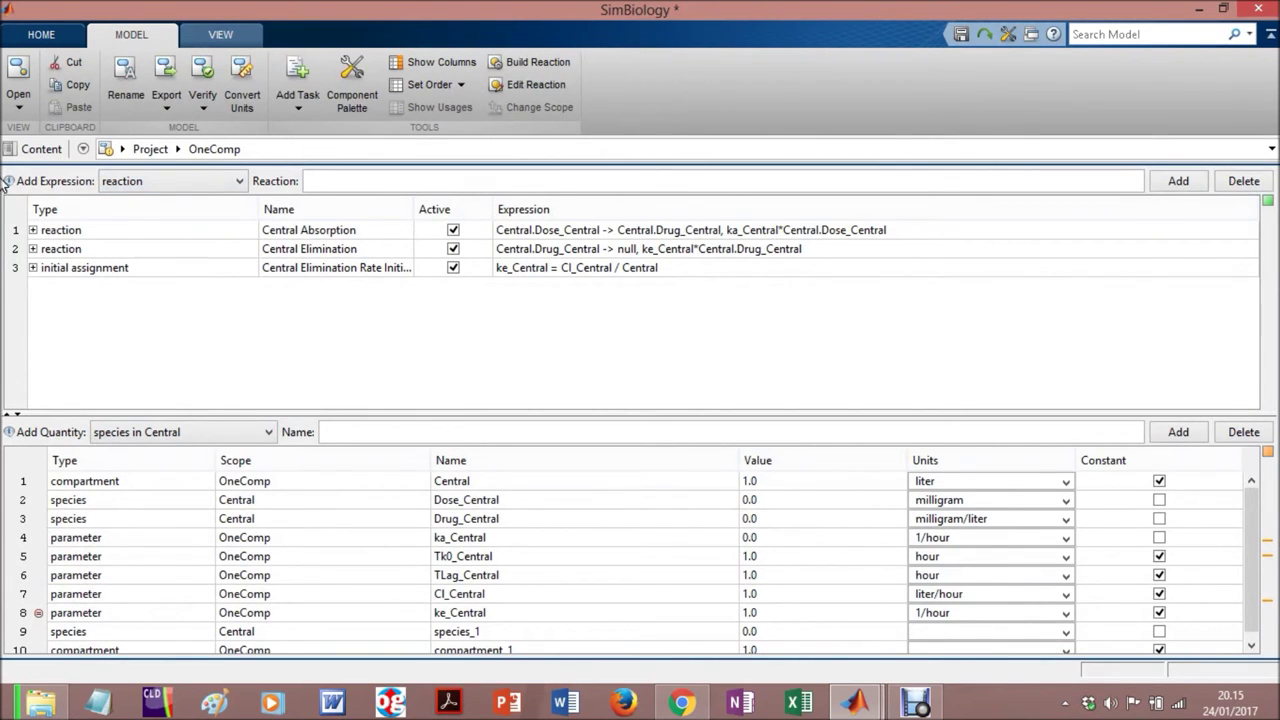
{"action": "left_click", "coordinate": [152, 150]}
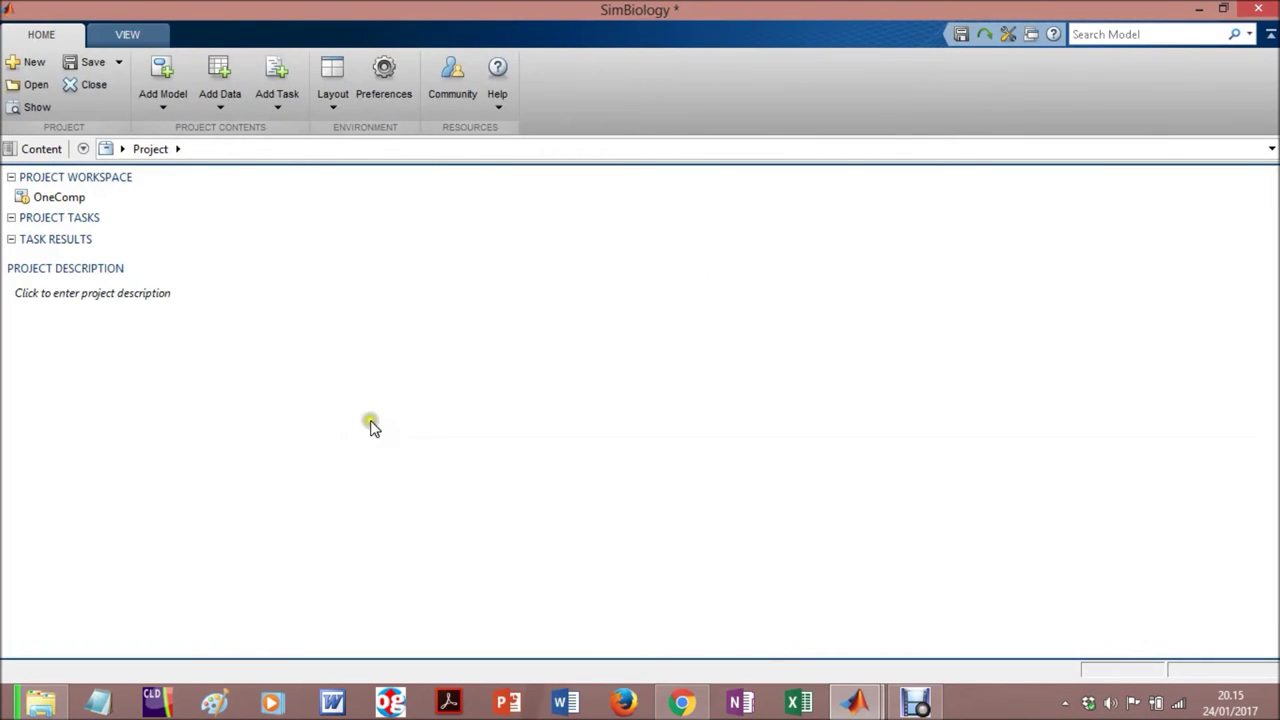
{"action": "right_click", "coordinate": [60, 202]}
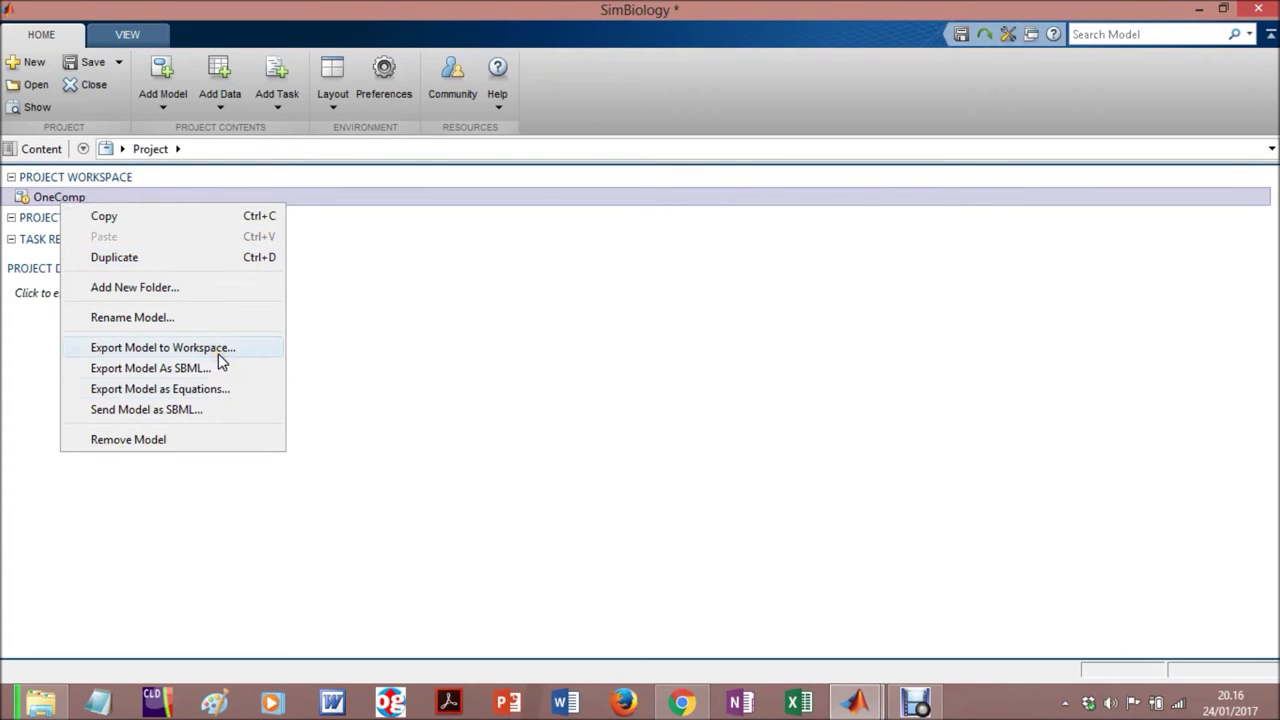
{"action": "left_click", "coordinate": [211, 438]}
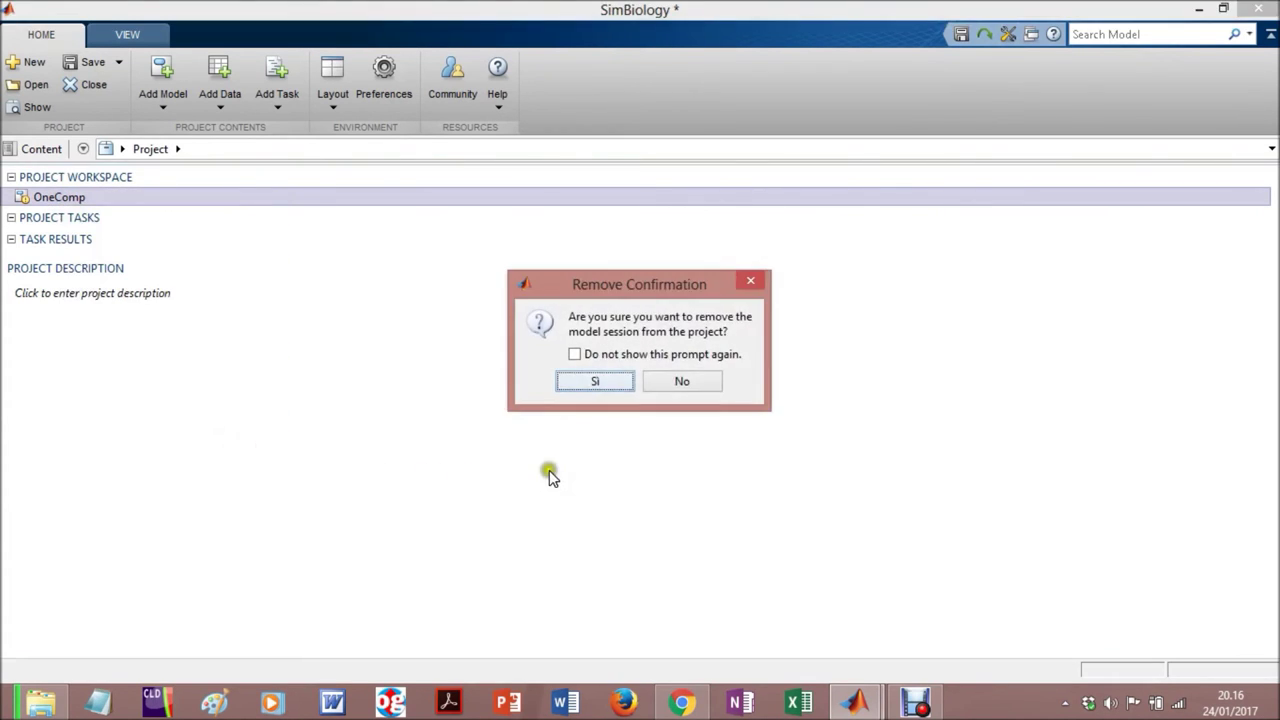
{"action": "left_click", "coordinate": [590, 388]}
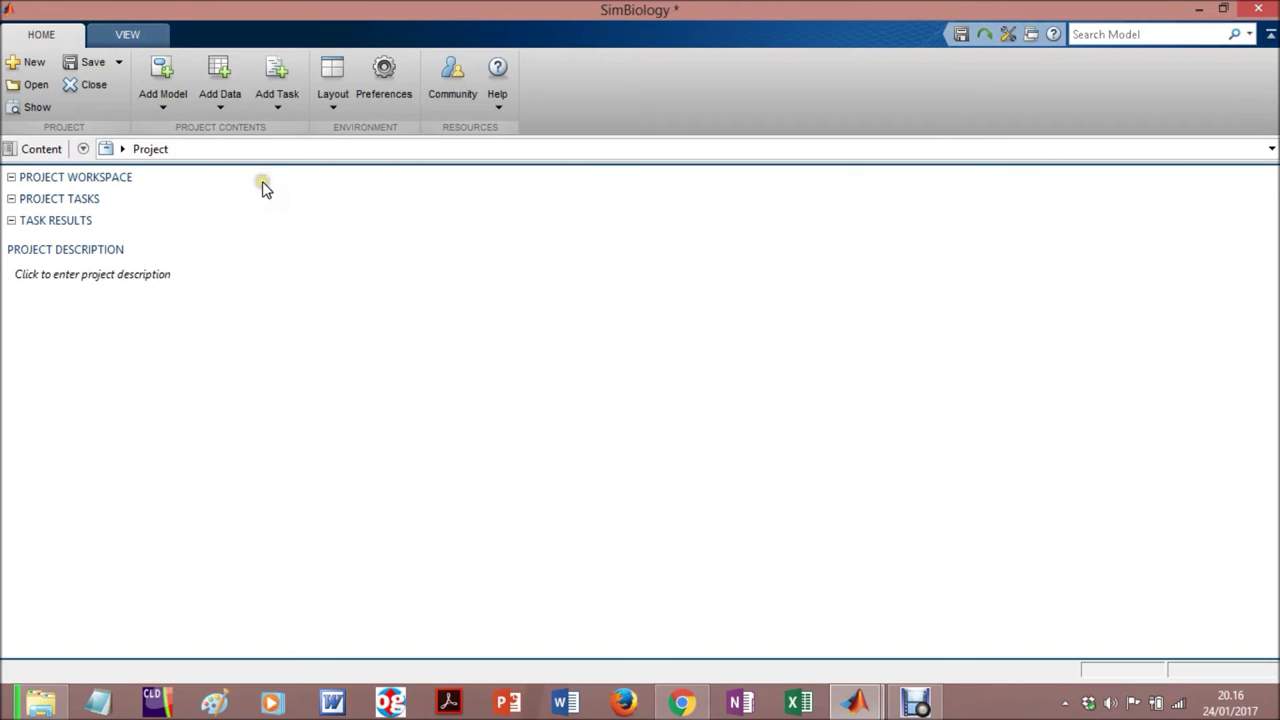
{"action": "left_click", "coordinate": [217, 110]}
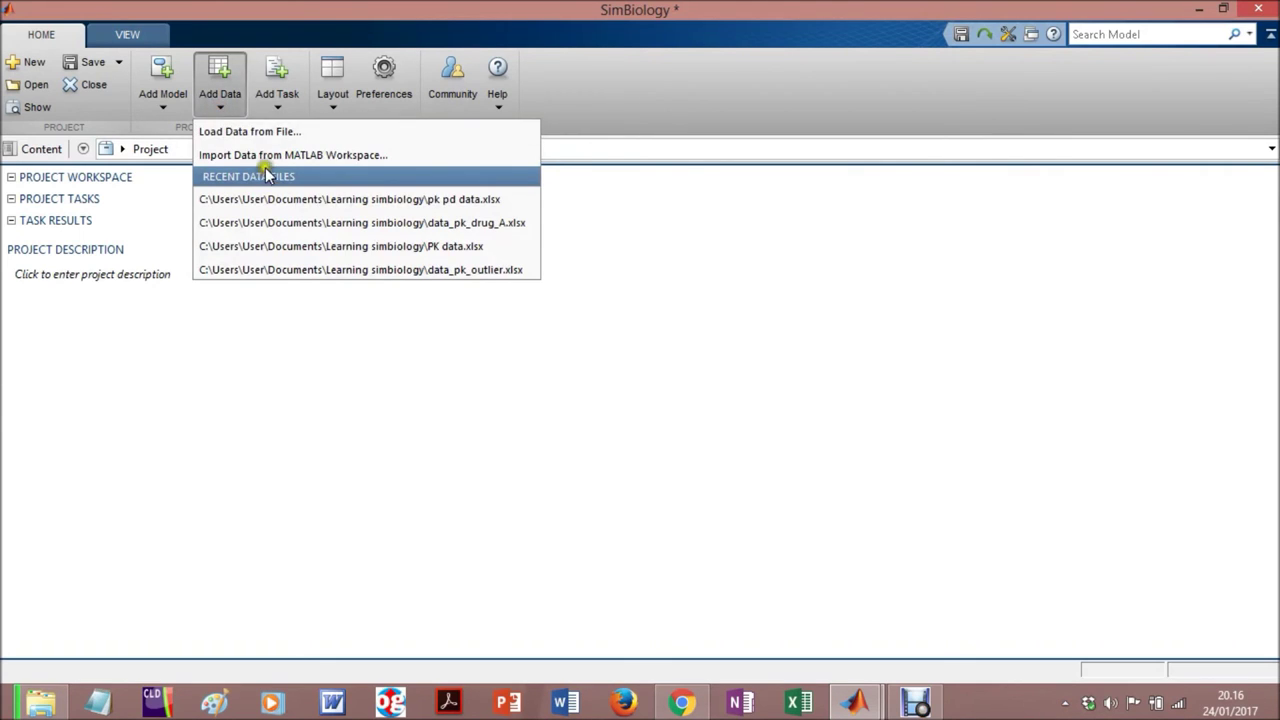
{"action": "left_click", "coordinate": [315, 156]}
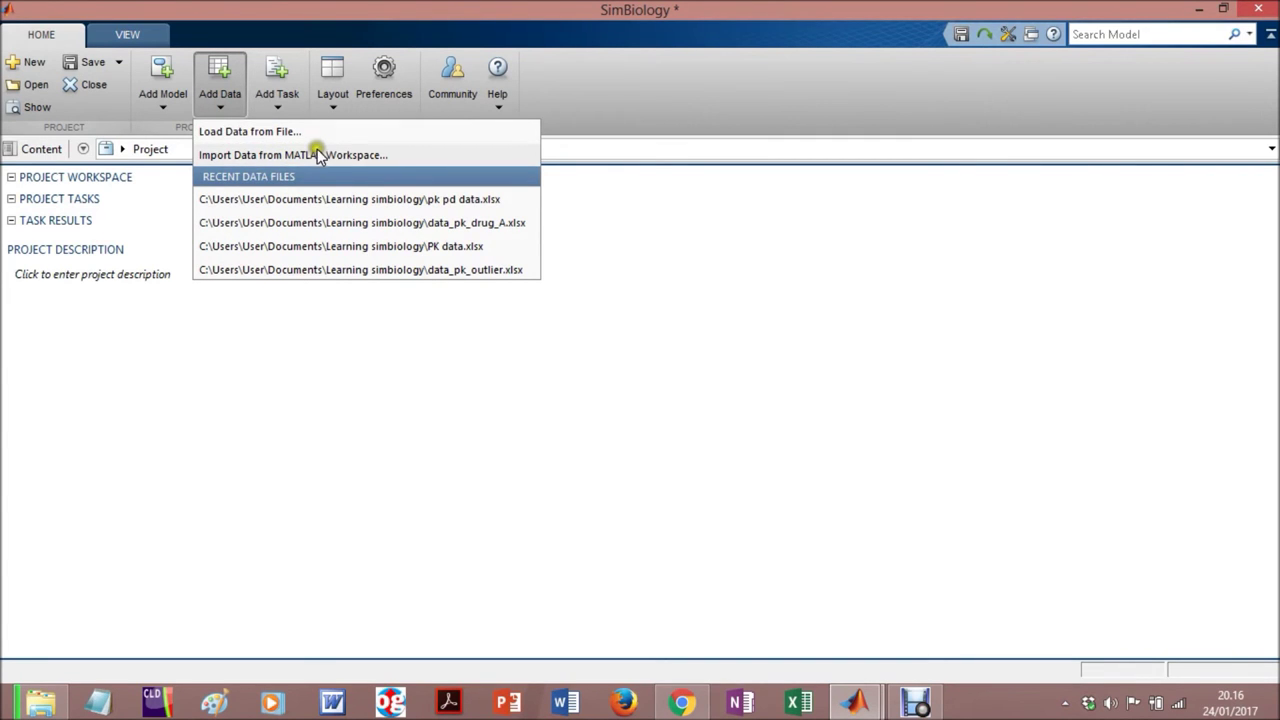
{"action": "left_click", "coordinate": [320, 156]}
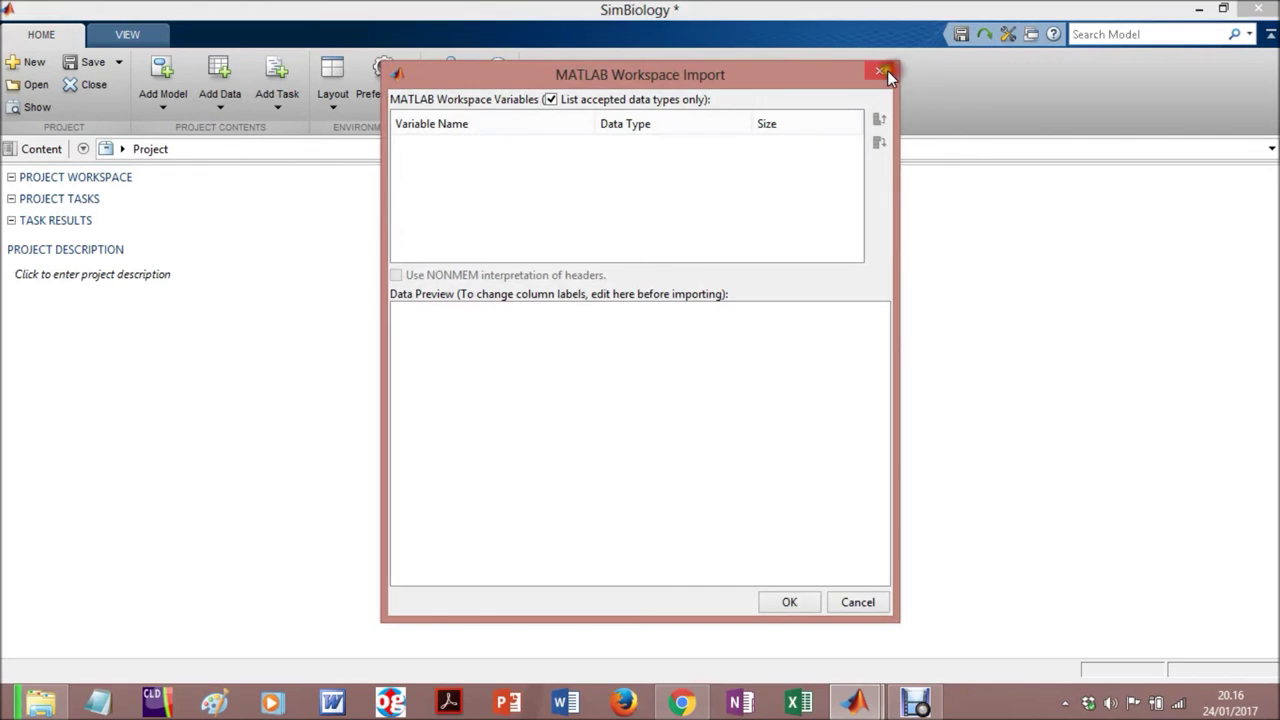
{"action": "left_click", "coordinate": [881, 74]}
- Import the PK data Excel file from the Learning simbiology folder, using its first row as headers
{"action": "left_click", "coordinate": [226, 120]}
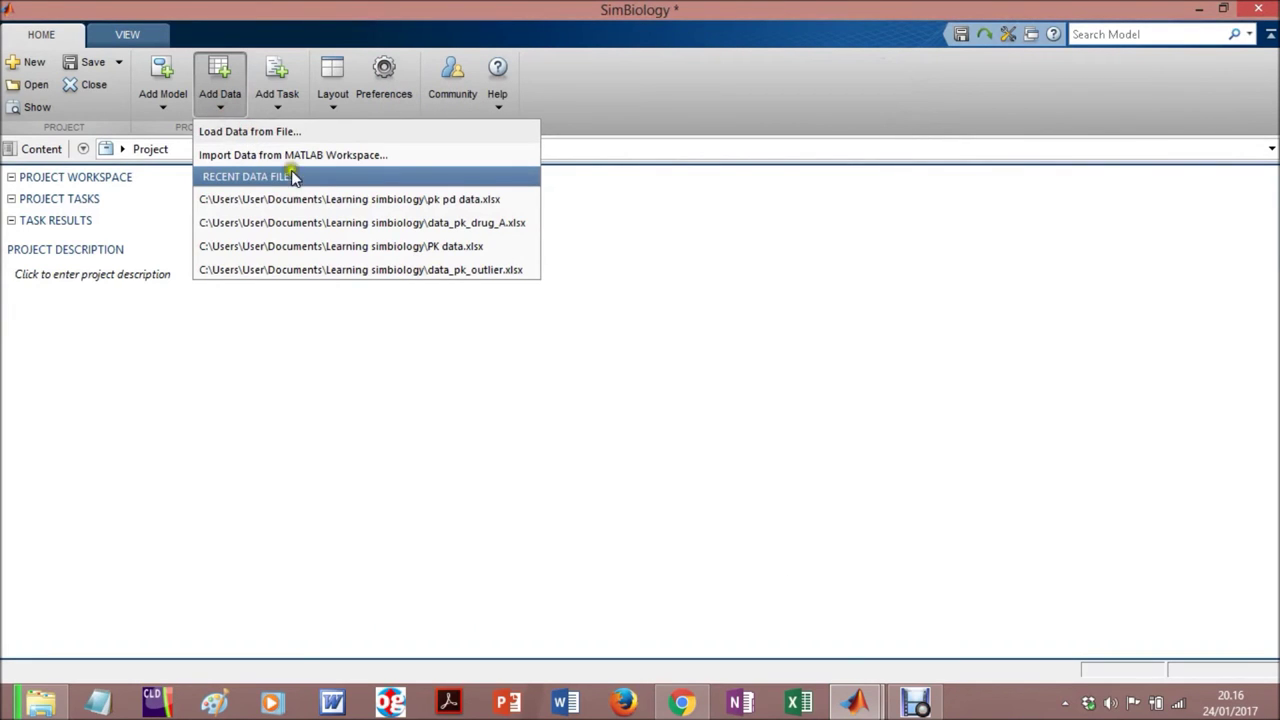
{"action": "left_click", "coordinate": [263, 117]}
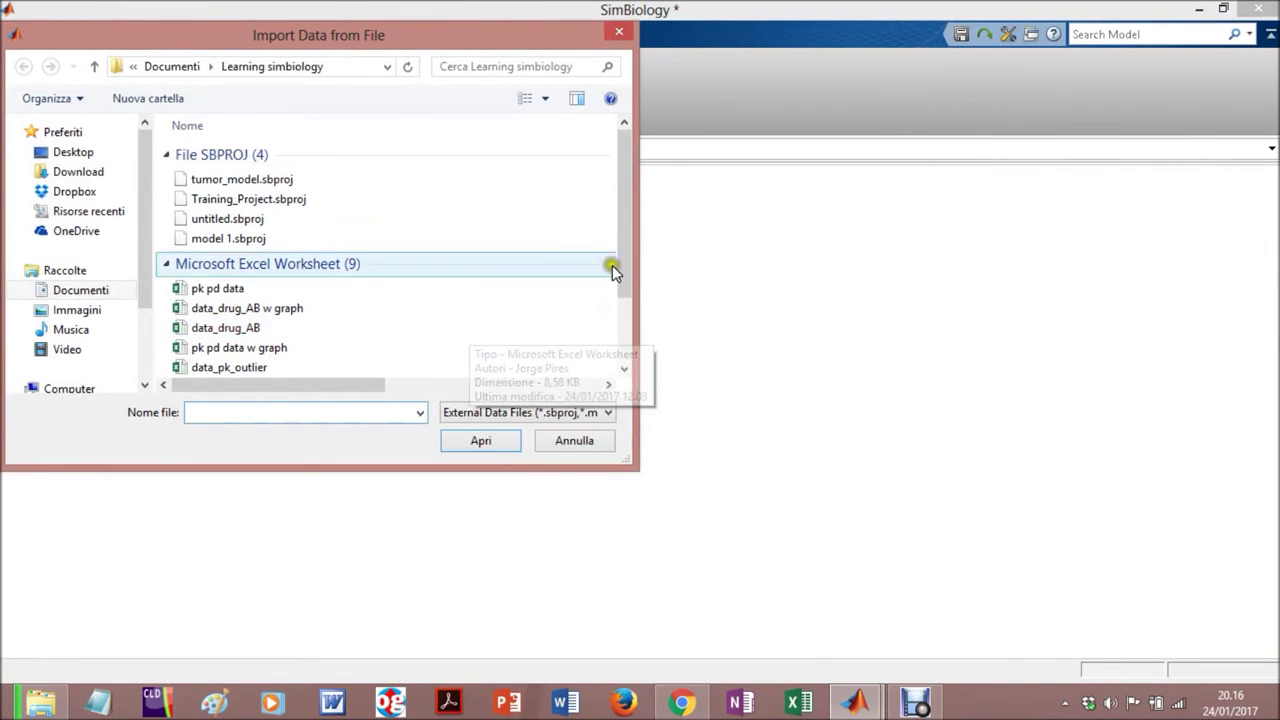
{"action": "left_click_drag", "start_coordinate": [623, 257], "coordinate": [621, 341]}
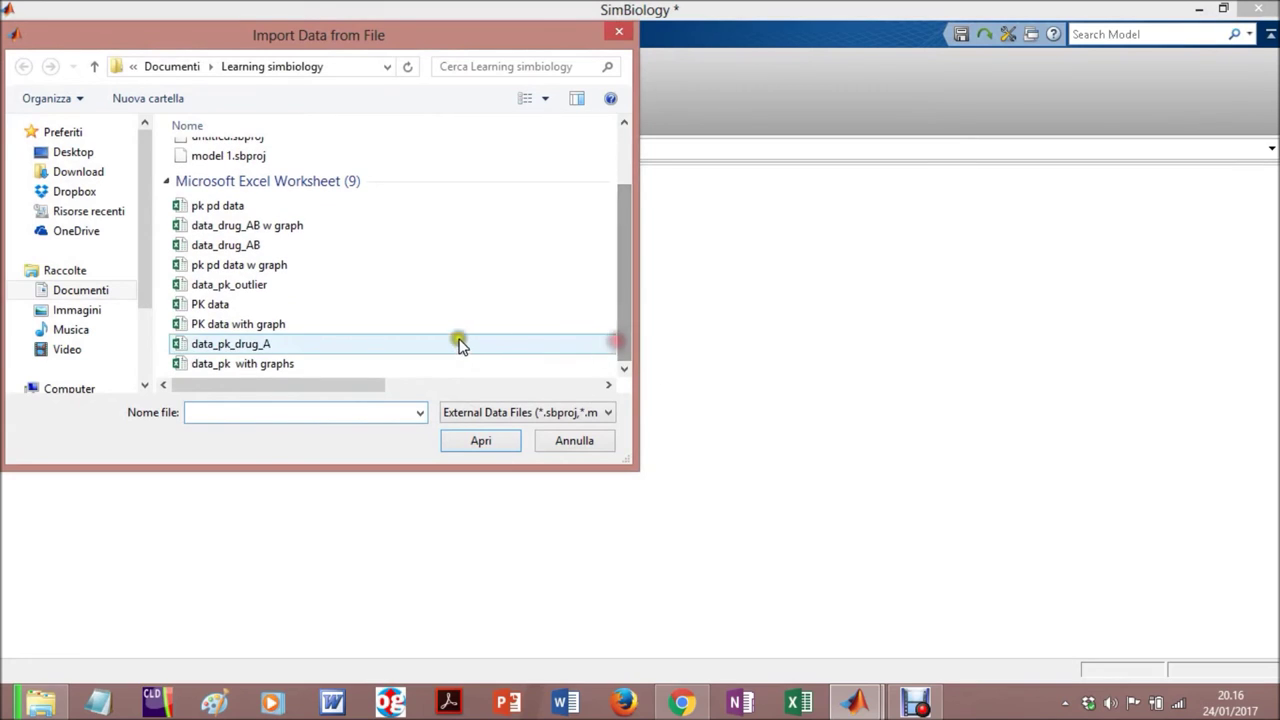
{"action": "left_click", "coordinate": [376, 306]}
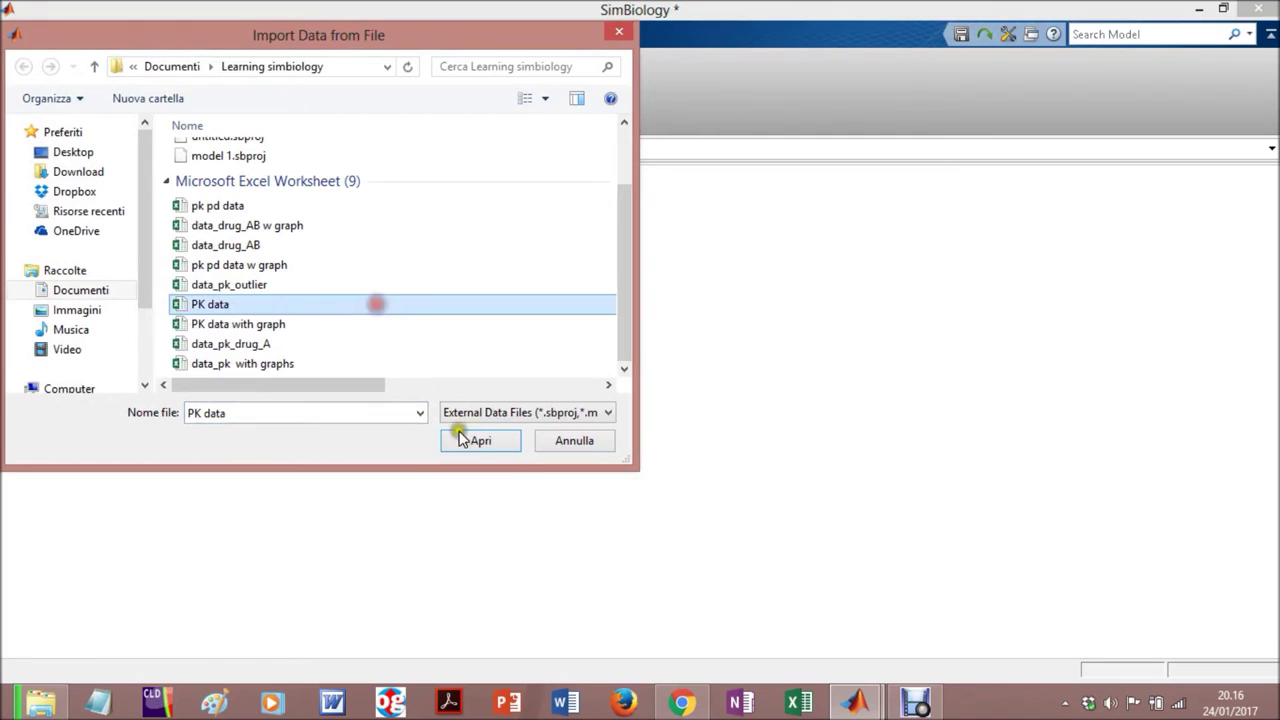
{"action": "left_click", "coordinate": [480, 440]}
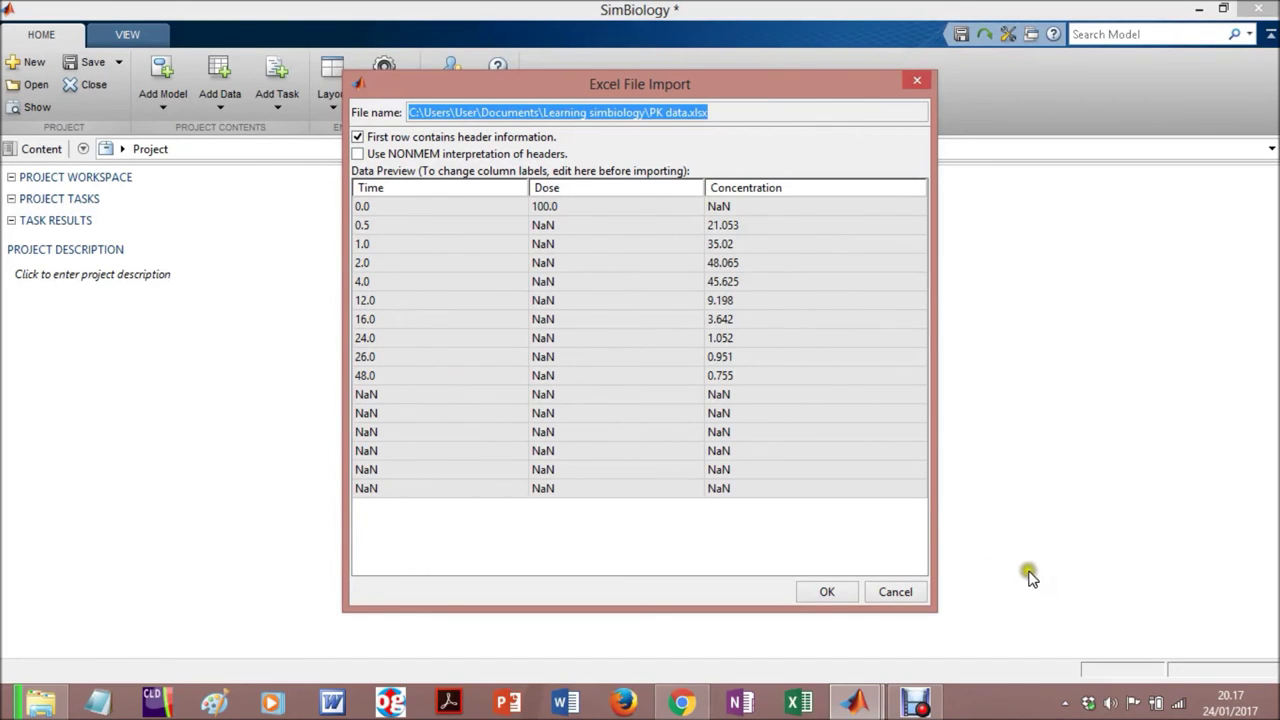
{"action": "left_click", "coordinate": [823, 594]}
{"action": "left_click", "coordinate": [823, 594]}
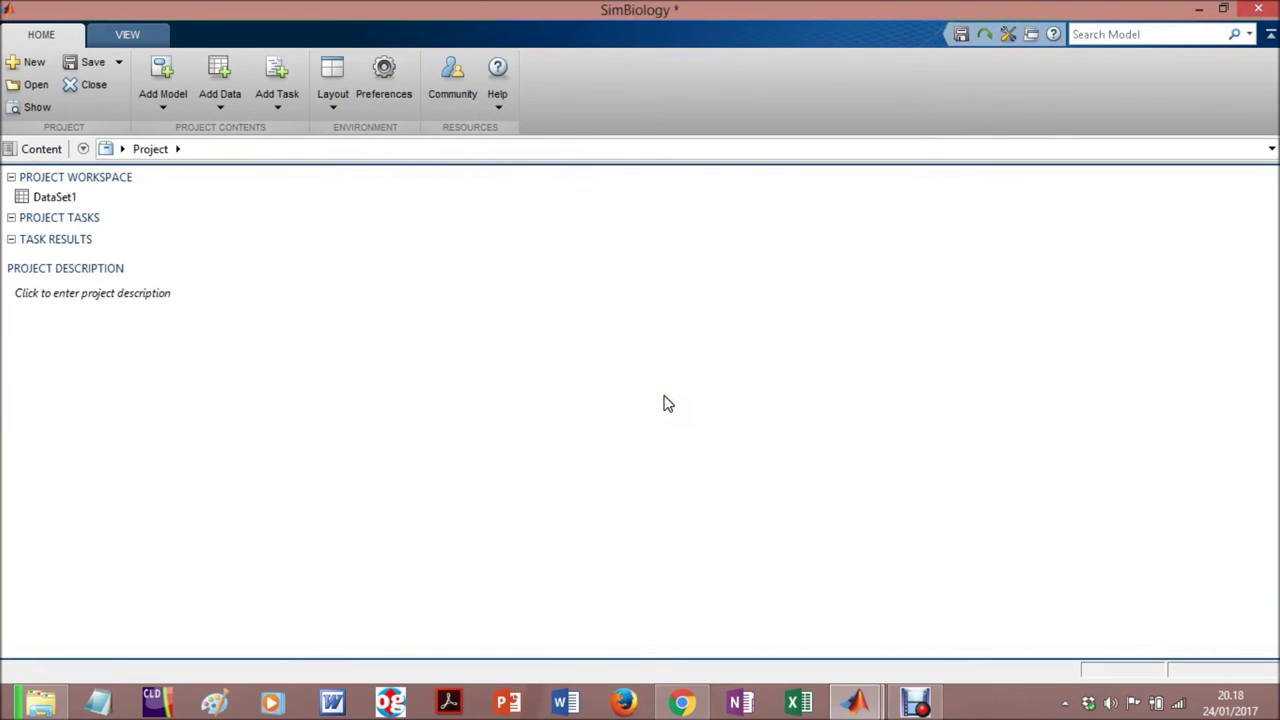
- Select the imported data set and view the project's content browser, leaving the project overview displayed
{"action": "left_click", "coordinate": [62, 200]}
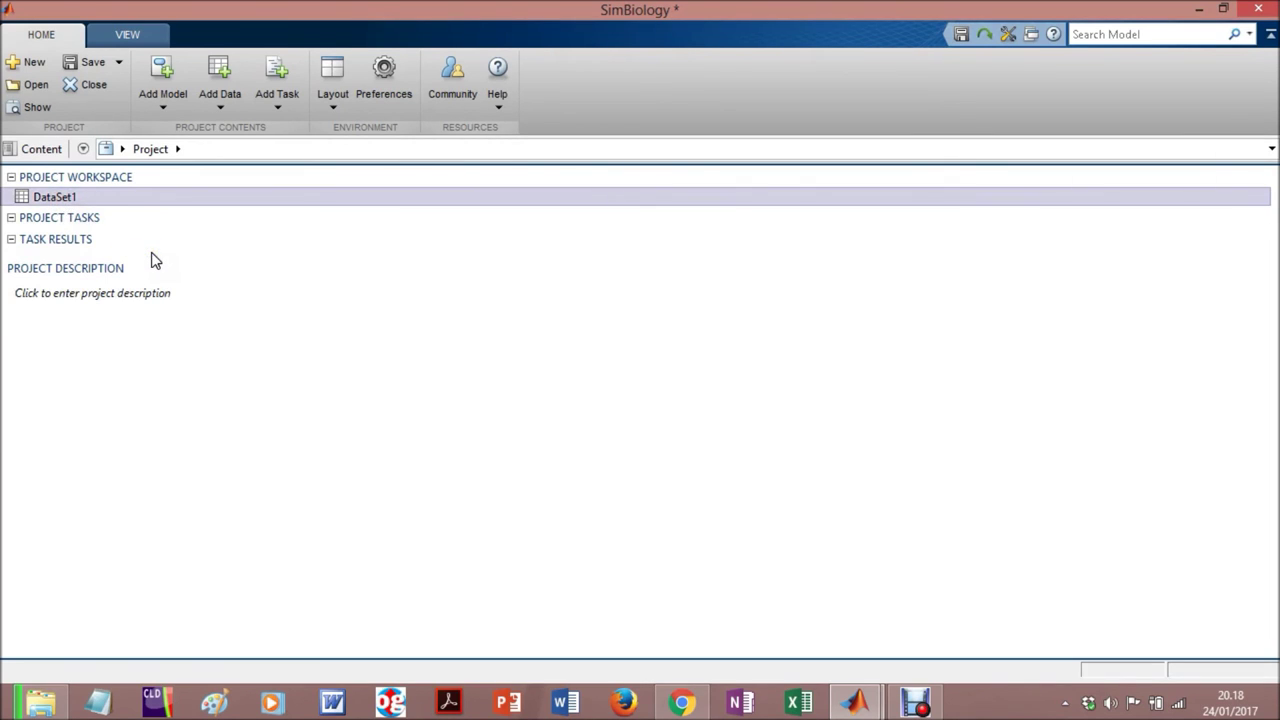
{"action": "left_click", "coordinate": [394, 294]}
{"action": "left_click", "coordinate": [469, 404]}
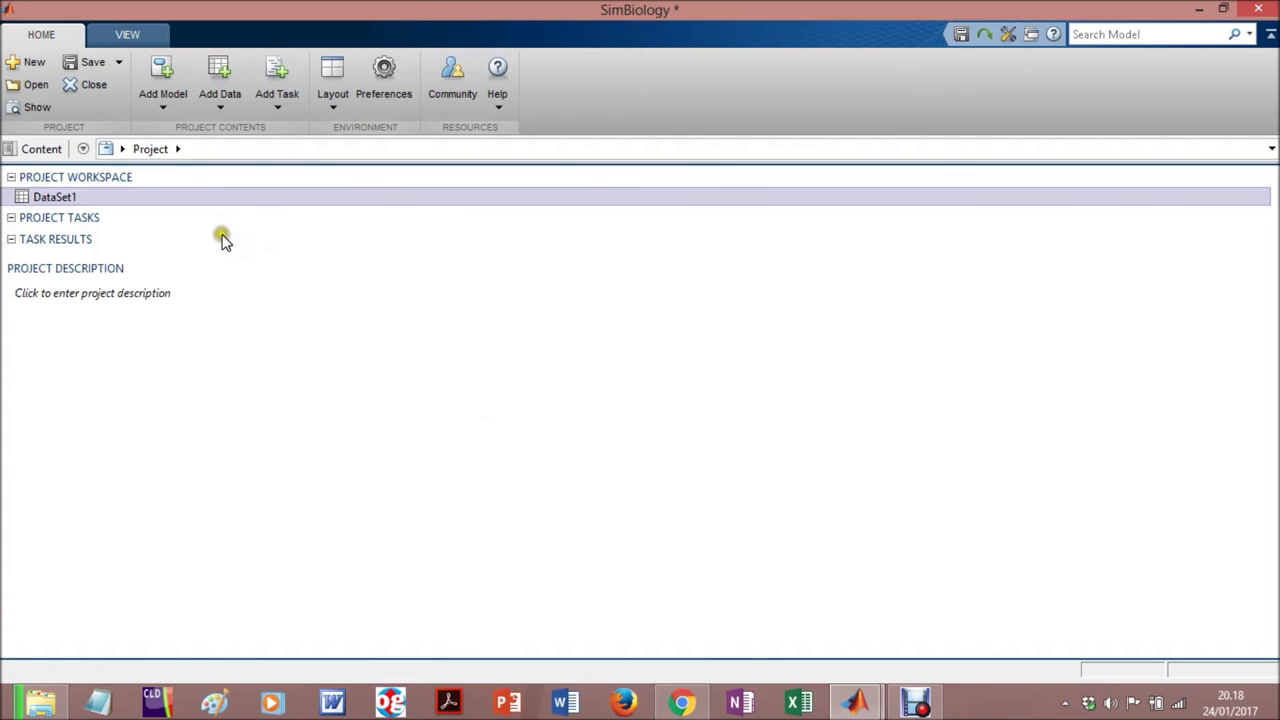
{"action": "left_click", "coordinate": [40, 158]}
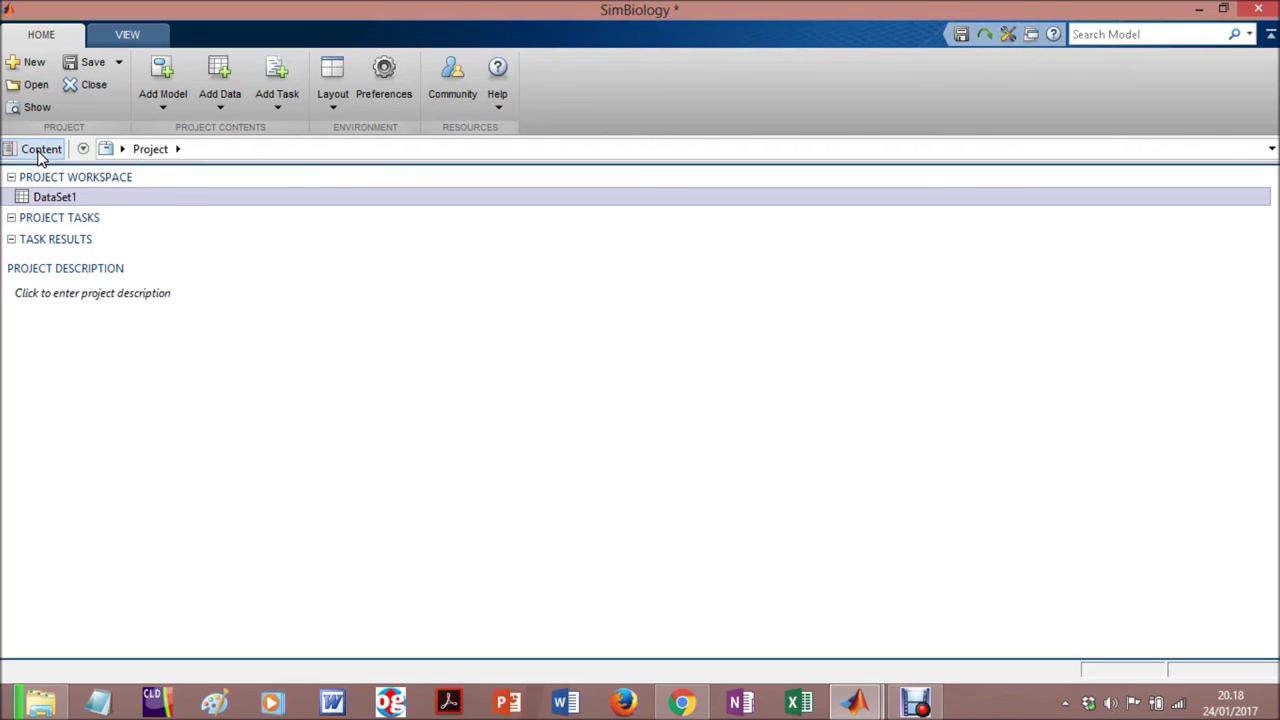
{"action": "left_click", "coordinate": [40, 150]}
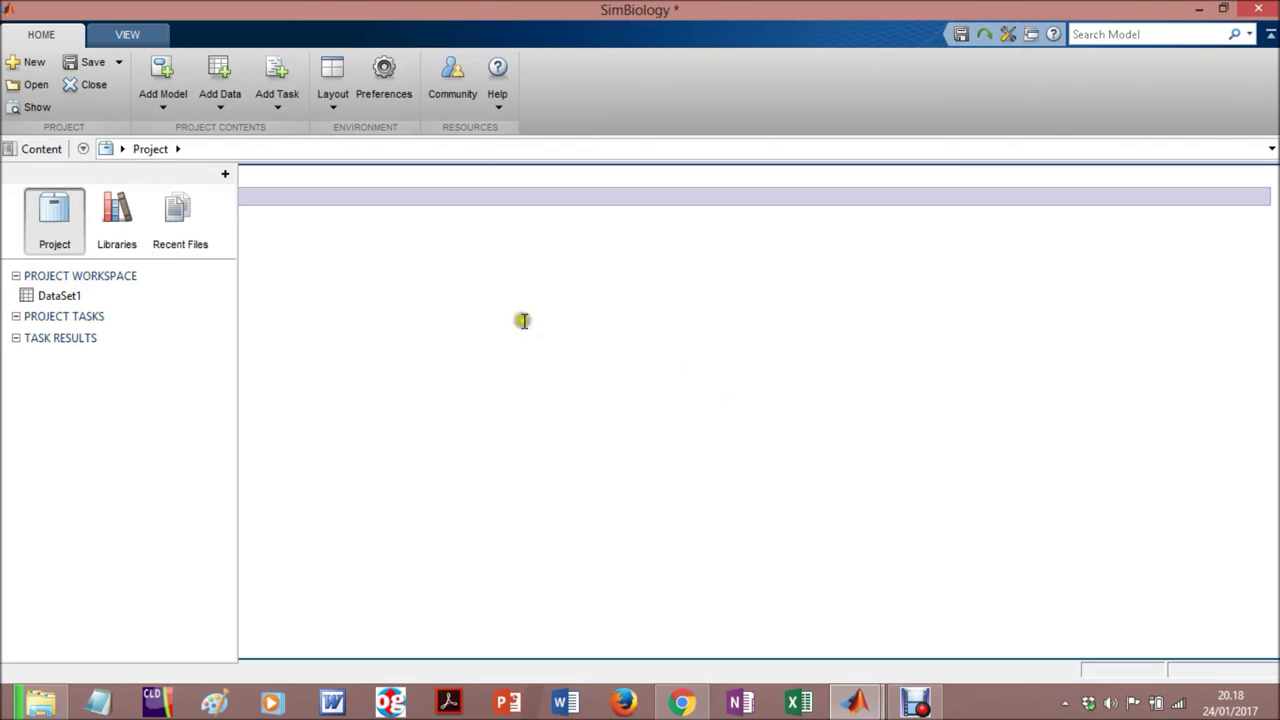
{"action": "left_click", "coordinate": [143, 149]}
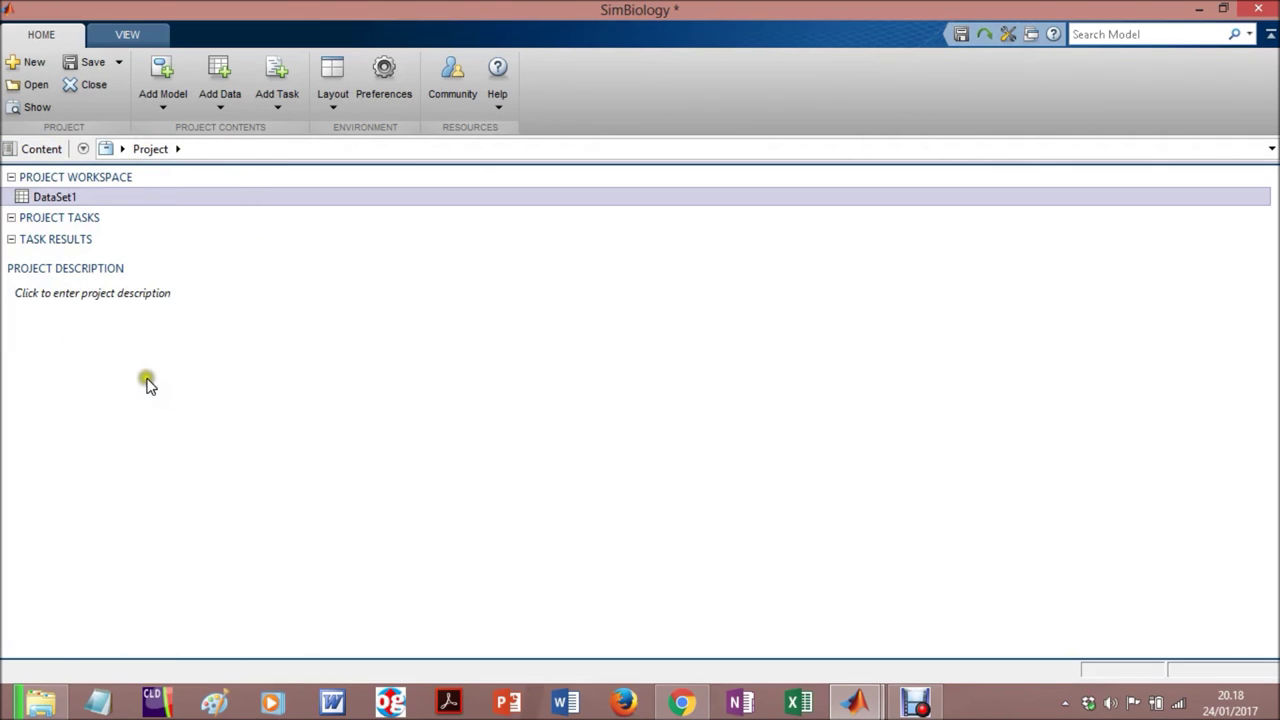